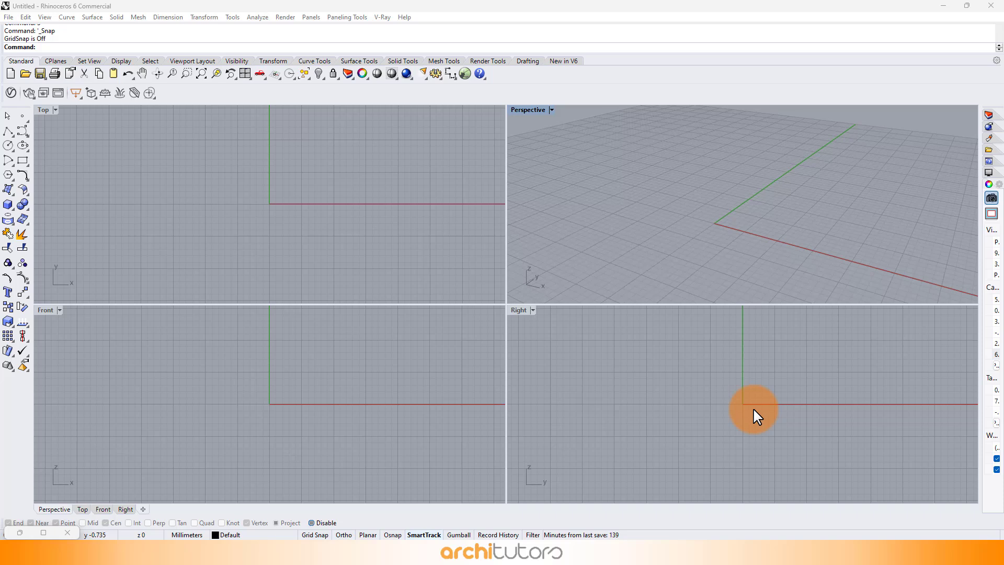
Make the Right viewport active in the empty Rhino four-view scene
{"action": "left_click", "coordinate": [754, 409]}
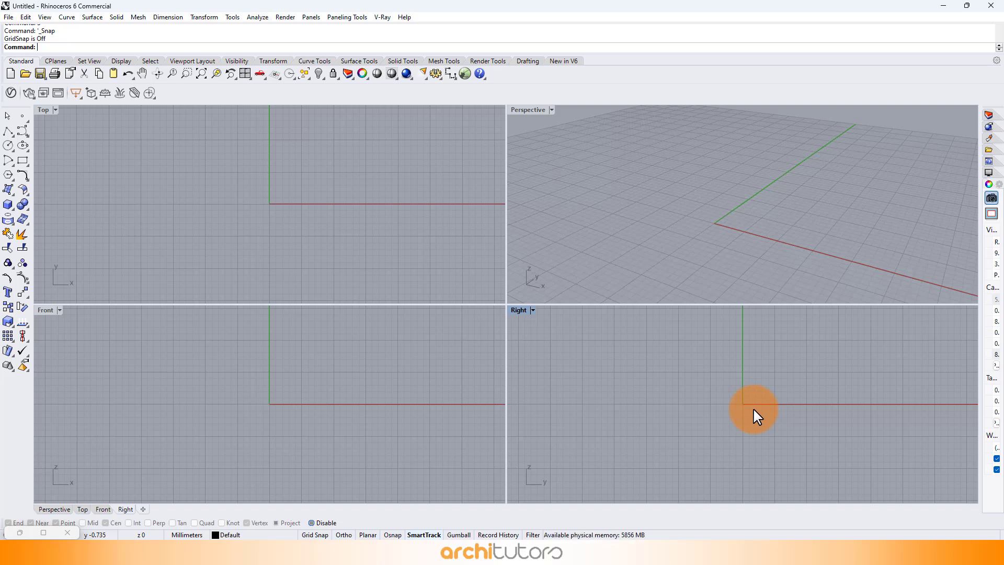
Launch Grasshopper, add a Circle component from the search, and maximize the Perspective view
{"action": "left_click", "coordinate": [655, 240]}
{"action": "type", "text": "G"}
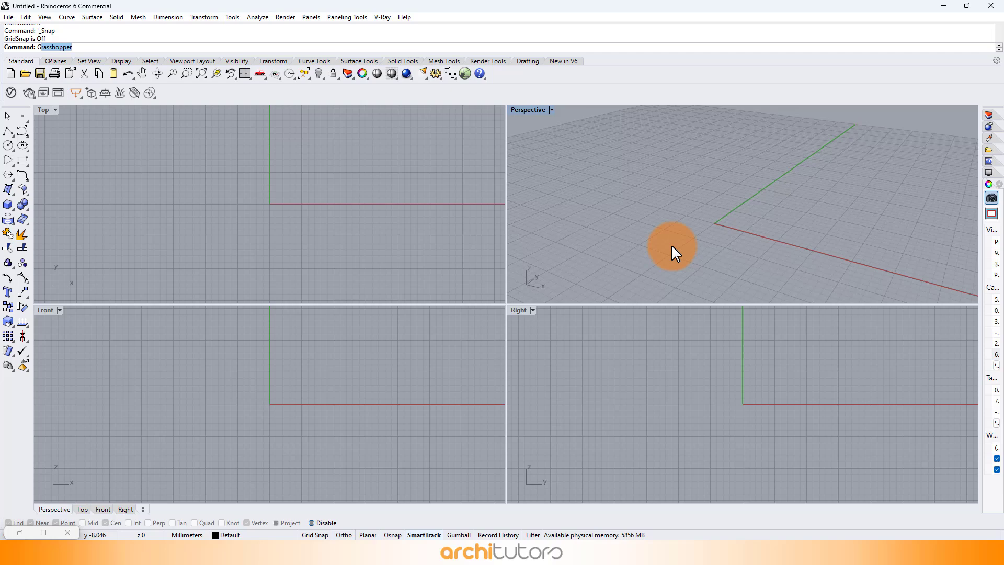
{"action": "key", "text": "Return"}
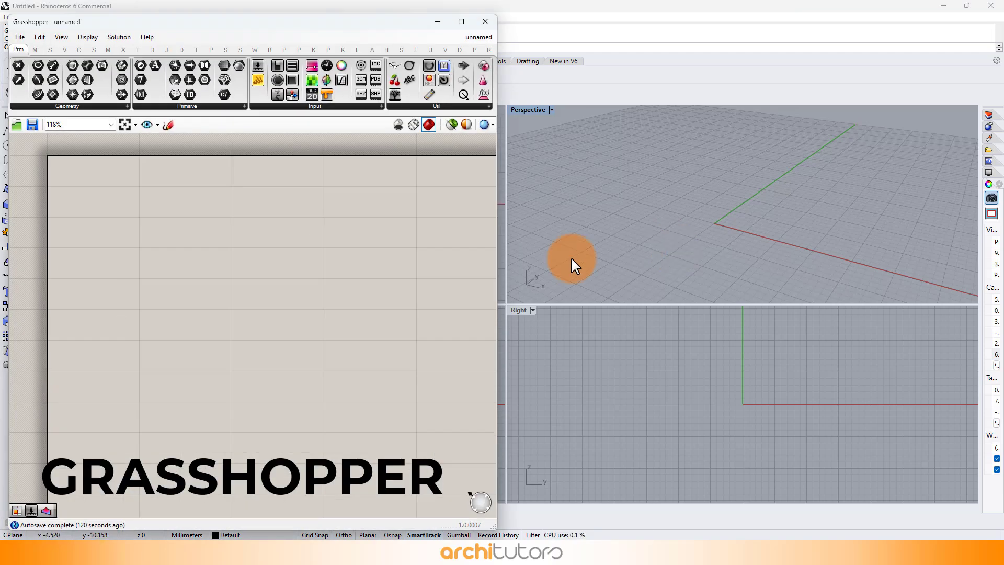
{"action": "double_click", "coordinate": [139, 223]}
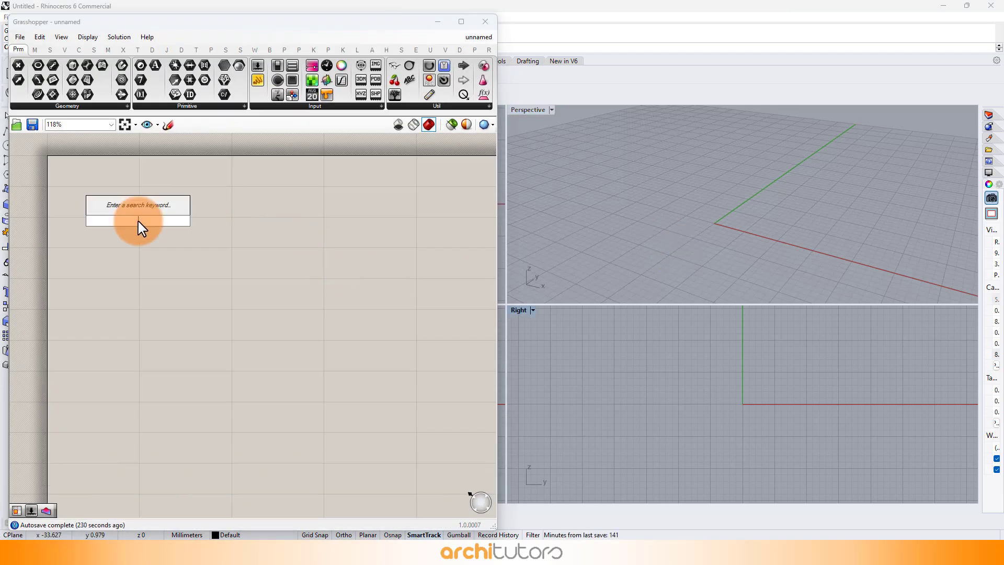
{"action": "type", "text": "cir"}
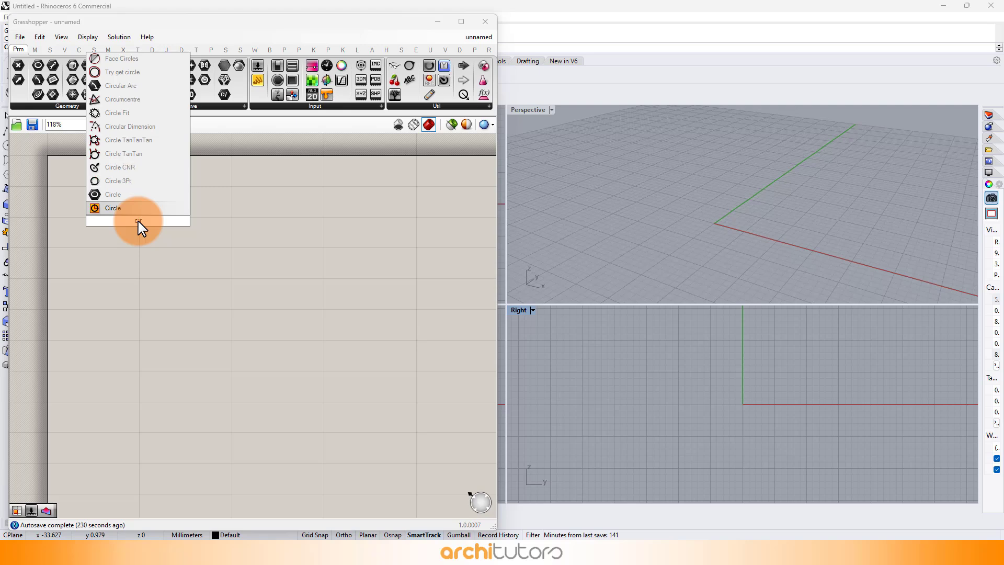
{"action": "key", "text": "Return"}
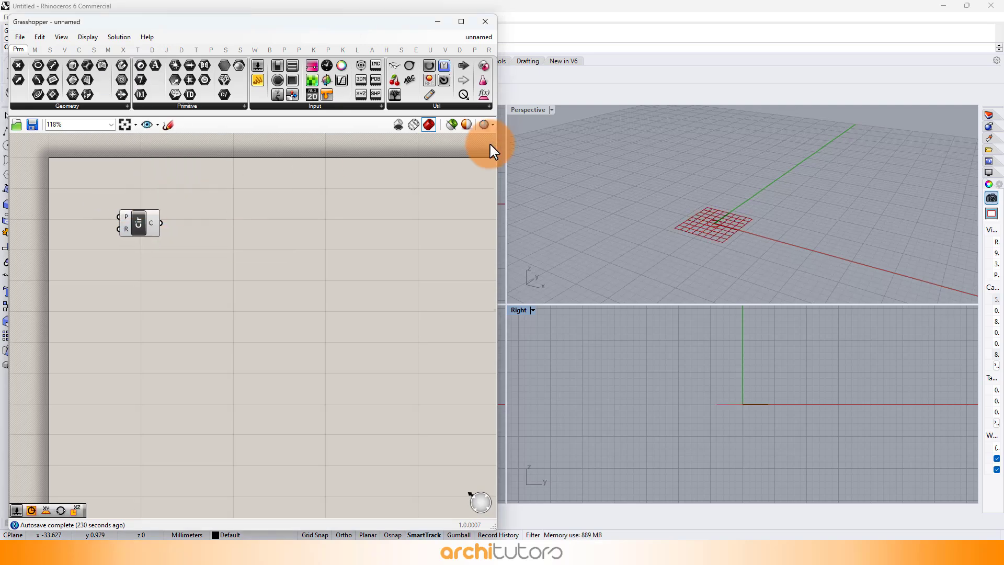
{"action": "double_click", "coordinate": [538, 113]}
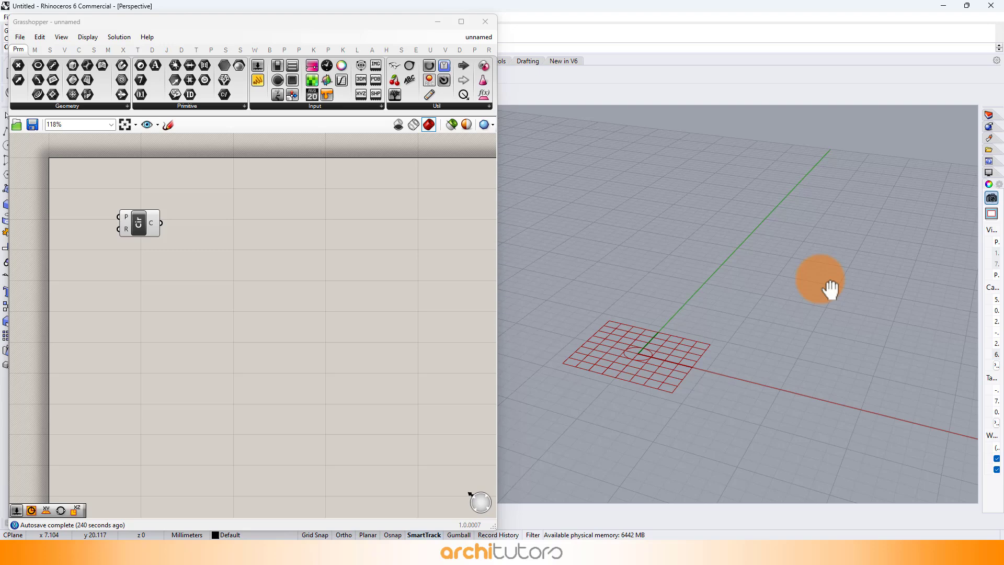
{"action": "scroll", "coordinate": [636, 370], "scroll_direction": "up", "scroll_amount": 3}
{"action": "scroll", "coordinate": [685, 327], "scroll_direction": "up", "scroll_amount": 2}
{"action": "scroll", "coordinate": [134, 197], "scroll_direction": "up", "scroll_amount": 3}
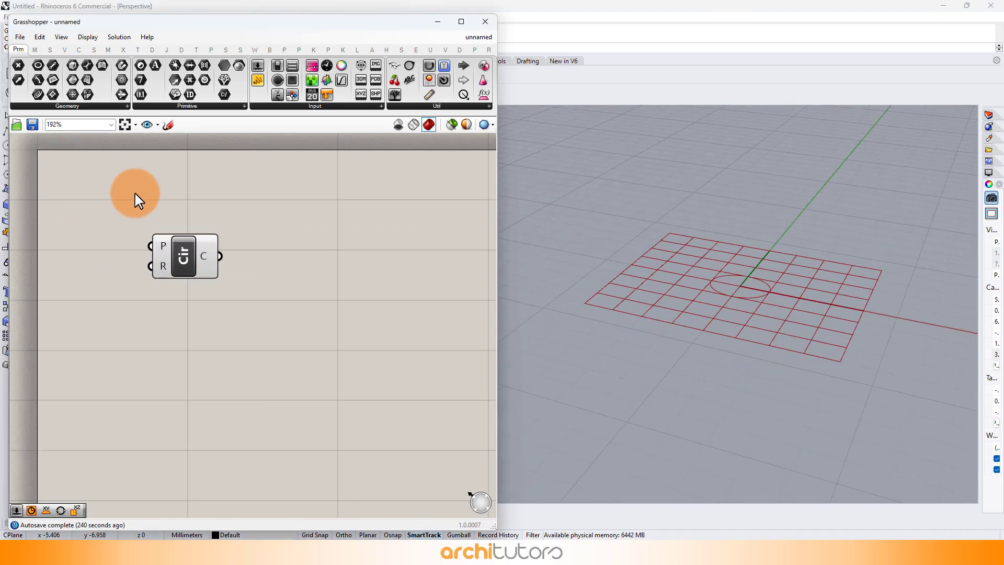
{"action": "mouse_move", "coordinate": [195, 265]}
{"action": "left_mouse_down"}
{"action": "mouse_move", "coordinate": [245, 240]}
{"action": "mouse_move", "coordinate": [123, 243]}
{"action": "mouse_move", "coordinate": [227, 235]}
{"action": "left_mouse_up"}
Feed the Circle an XZ Plane and wire a Radius slider set to 2 into R
{"action": "left_click", "coordinate": [123, 240]}
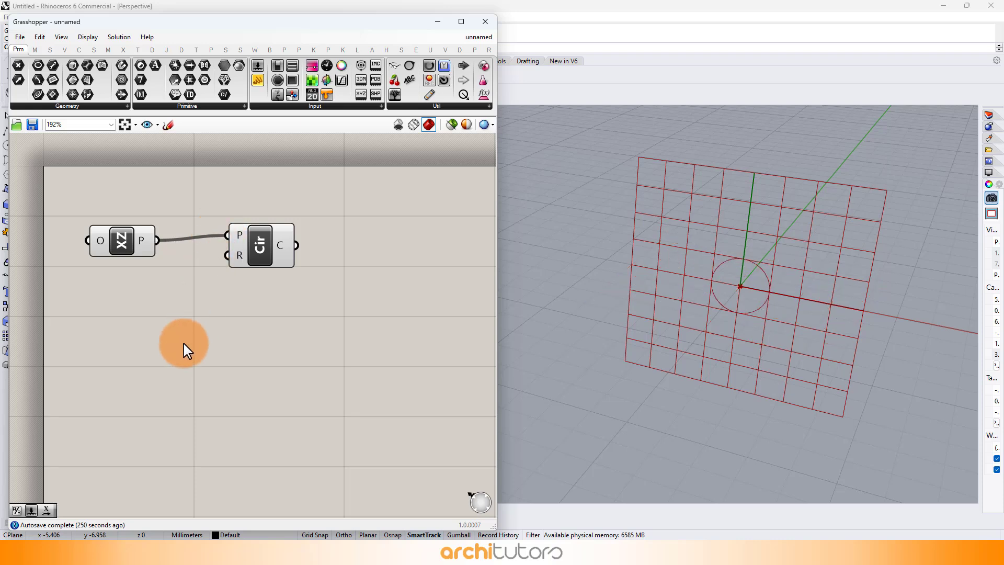
{"action": "double_click", "coordinate": [142, 355]}
{"action": "type", "text": "2"}
{"action": "key", "text": "Return"}
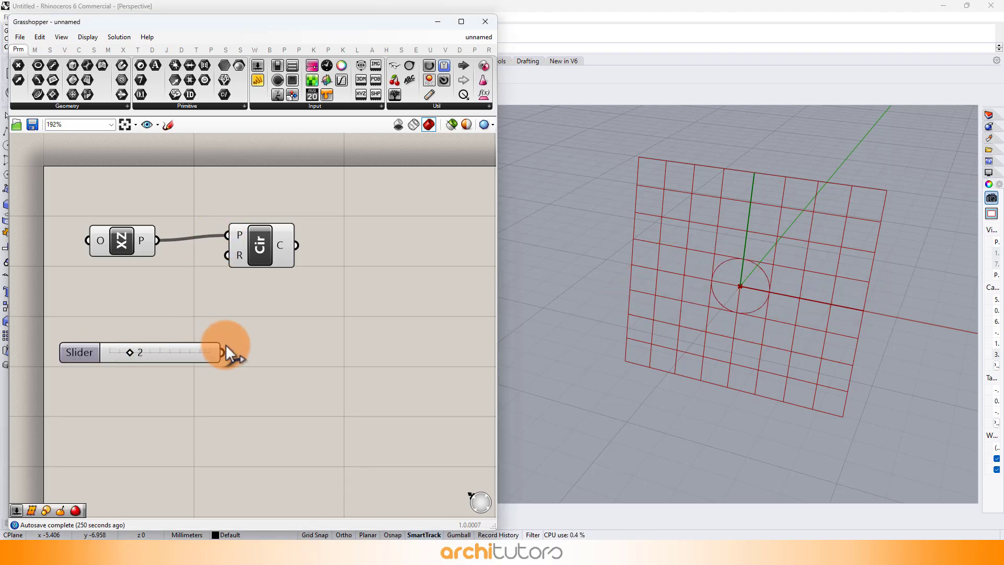
{"action": "left_click_drag", "start_coordinate": [226, 353], "coordinate": [228, 255]}
{"action": "left_click_drag", "start_coordinate": [210, 358], "coordinate": [196, 323]}
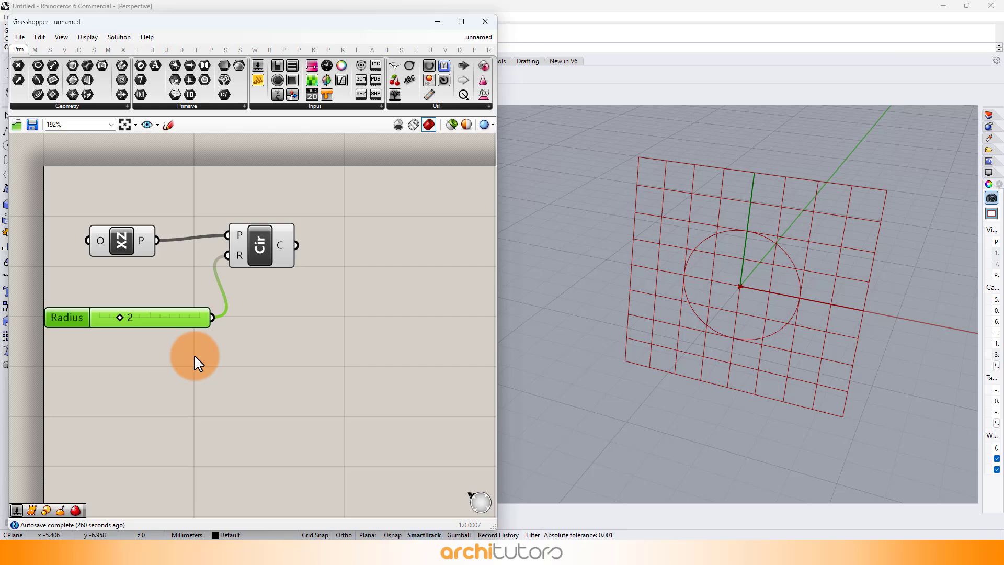
{"action": "mouse_move", "coordinate": [730, 275]}
{"action": "right_mouse_down"}
{"action": "mouse_move", "coordinate": [750, 268]}
{"action": "mouse_move", "coordinate": [740, 264]}
{"action": "mouse_move", "coordinate": [726, 306]}
{"action": "right_mouse_up"}
{"action": "scroll", "coordinate": [740, 265], "scroll_direction": "up", "scroll_amount": 3}
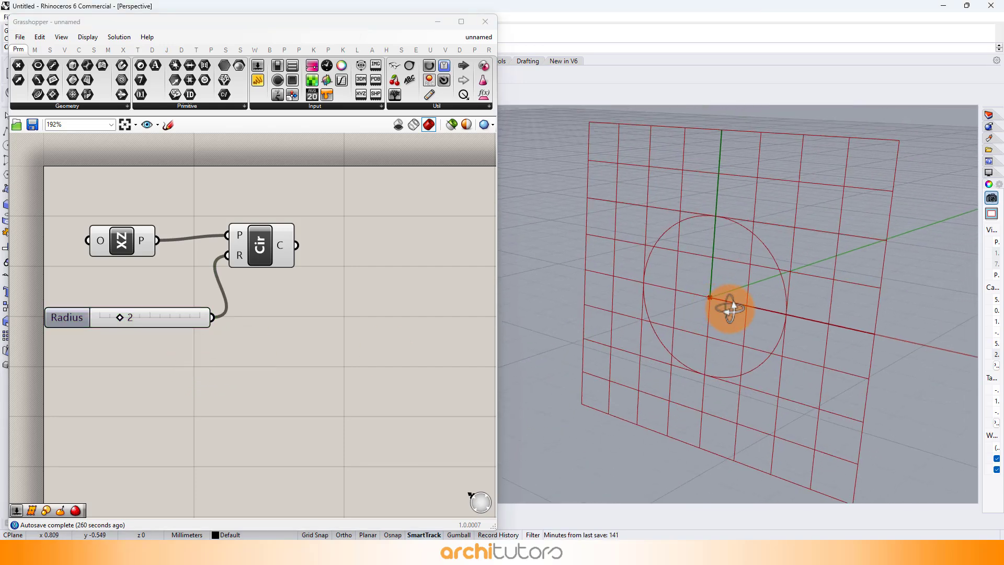
{"action": "right_click_drag", "start_coordinate": [324, 294], "coordinate": [262, 296]}
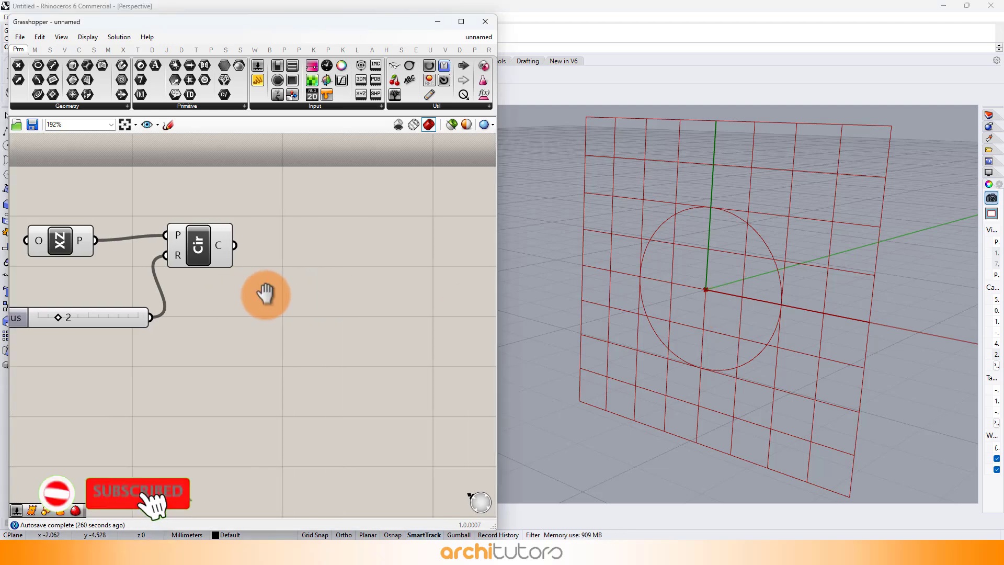
Add a Move component and feed the circle into its geometry input
{"action": "double_click", "coordinate": [320, 301]}
{"action": "type", "text": "move"}
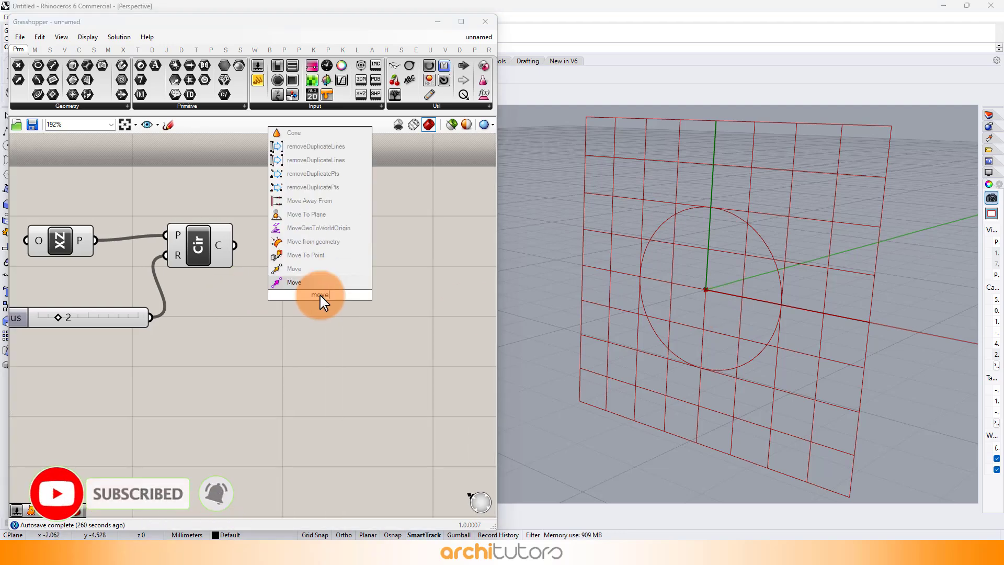
{"action": "key", "text": "Return"}
{"action": "left_click_drag", "start_coordinate": [235, 245], "coordinate": [348, 333]}
Drive Move's translation with a Unit Y vector scaled by a 0.30 Factor slider
{"action": "double_click", "coordinate": [229, 415]}
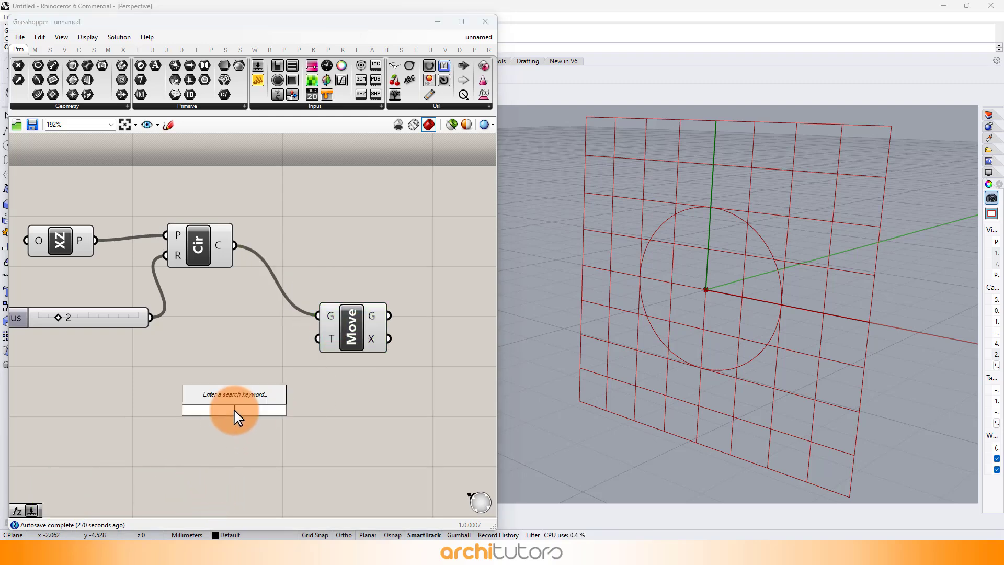
{"action": "type", "text": "y"}
{"action": "key", "text": "Return"}
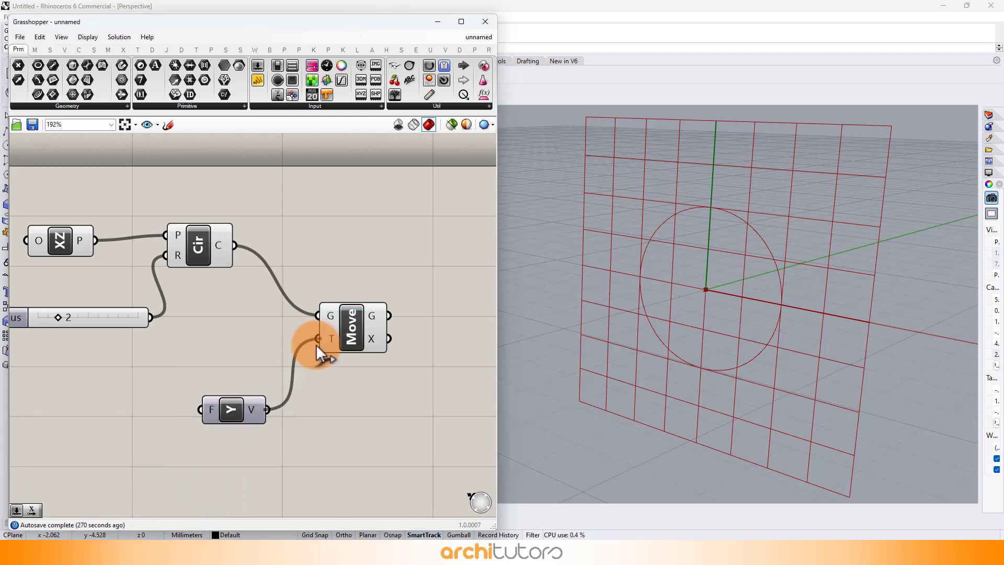
{"action": "right_click_drag", "start_coordinate": [153, 354], "coordinate": [225, 311]}
{"action": "double_click", "coordinate": [142, 393]}
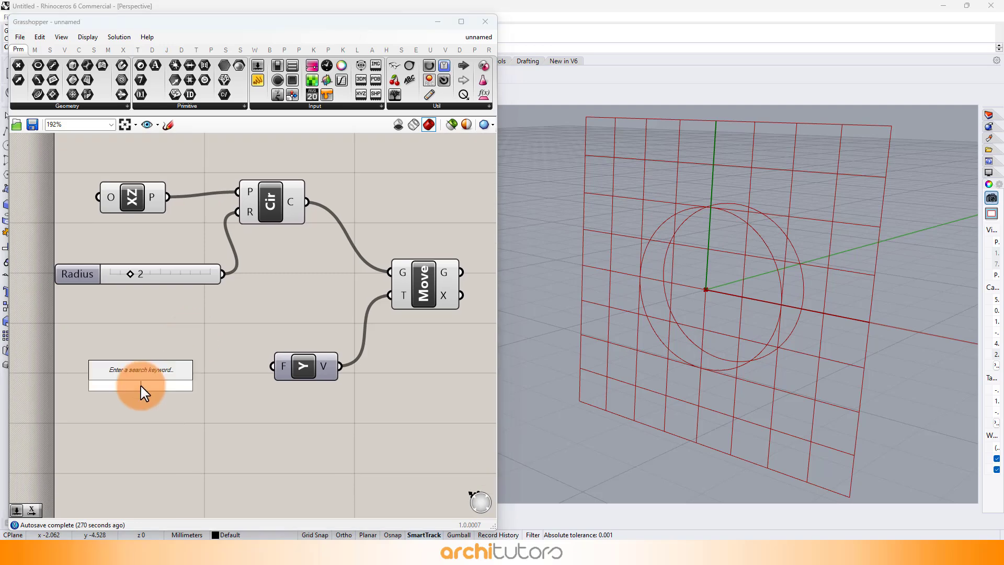
{"action": "type", "text": "slider"}
{"action": "key", "text": "Return"}
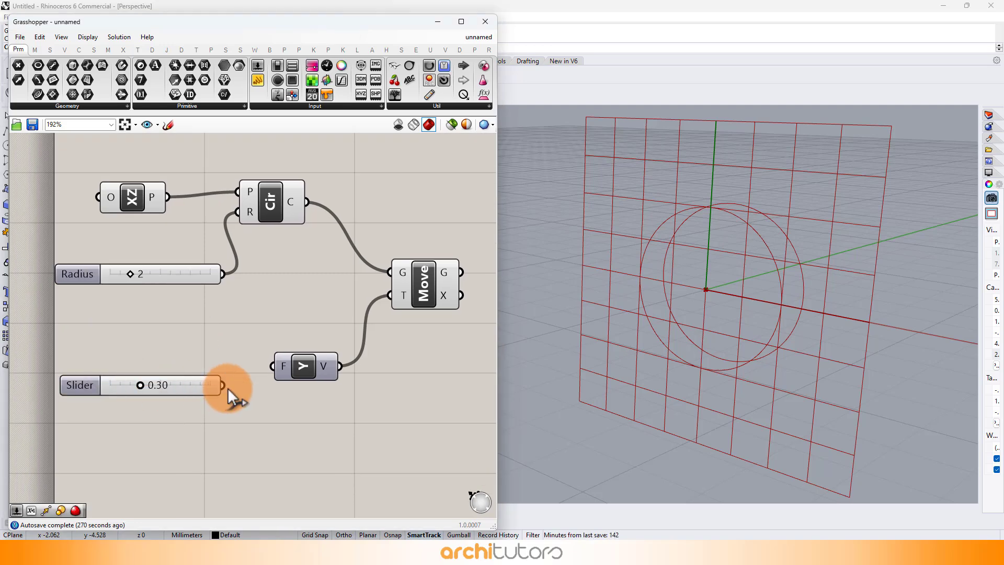
{"action": "left_click_drag", "start_coordinate": [223, 385], "coordinate": [273, 367]}
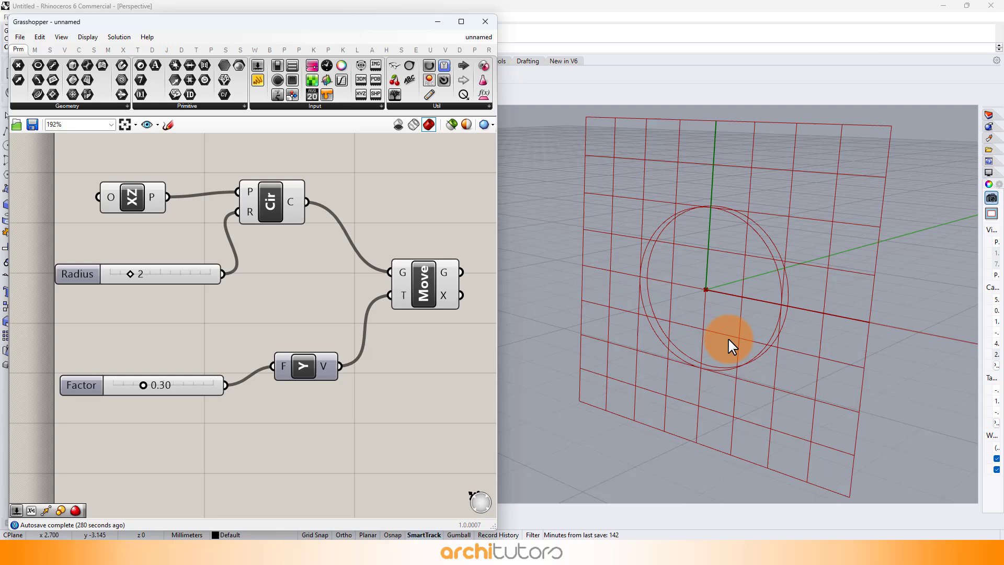
{"action": "scroll", "coordinate": [730, 322], "scroll_direction": "up", "scroll_amount": 2}
{"action": "scroll", "coordinate": [729, 322], "scroll_direction": "up", "scroll_amount": 2}
{"action": "scroll", "coordinate": [314, 332], "scroll_direction": "down", "scroll_amount": 2}
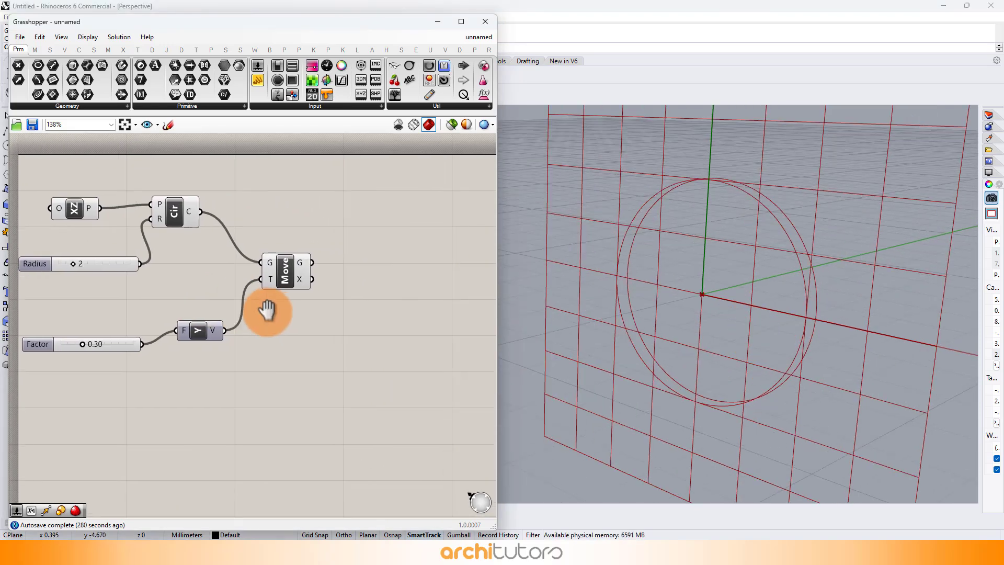
{"action": "scroll", "coordinate": [267, 308], "scroll_direction": "up", "scroll_amount": 1}
Duplicate the Factor slider, Unit Y and Move group and set the copy's Factor to 0.60
{"action": "left_click_drag", "start_coordinate": [392, 370], "coordinate": [48, 269]}
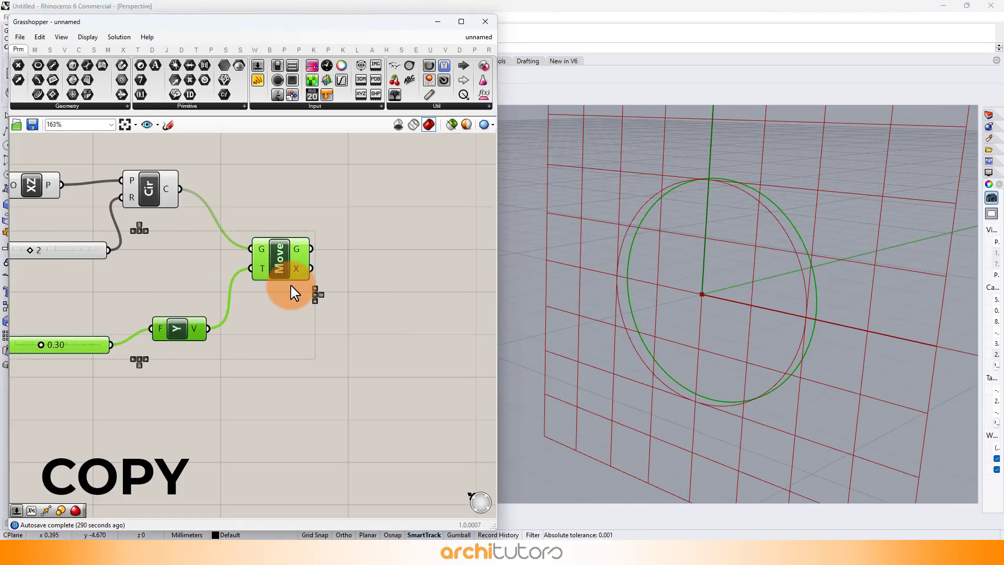
{"action": "left_click_drag", "start_coordinate": [290, 292], "coordinate": [304, 393], "text": "alt"}
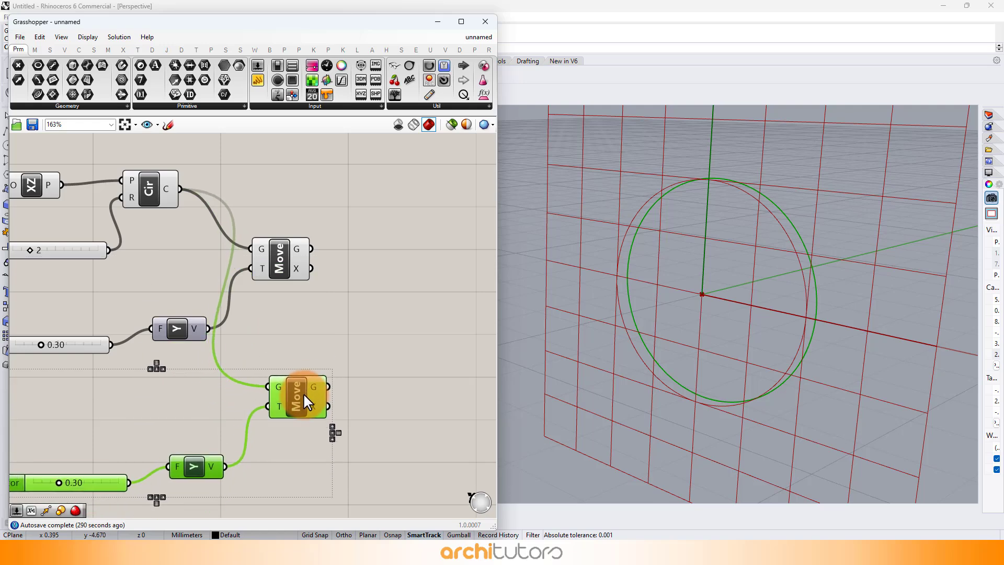
{"action": "left_click", "coordinate": [326, 321]}
{"action": "scroll", "coordinate": [196, 381], "scroll_direction": "up", "scroll_amount": 1}
{"action": "scroll", "coordinate": [158, 403], "scroll_direction": "up", "scroll_amount": 2}
{"action": "double_click", "coordinate": [160, 404]}
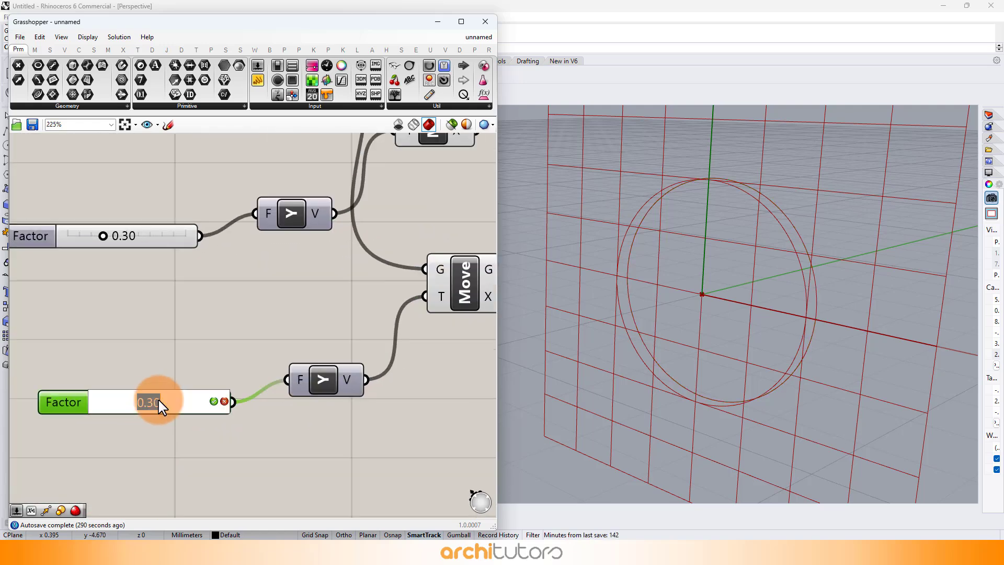
{"action": "type", "text": "0.6"}
{"action": "key", "text": "Return"}
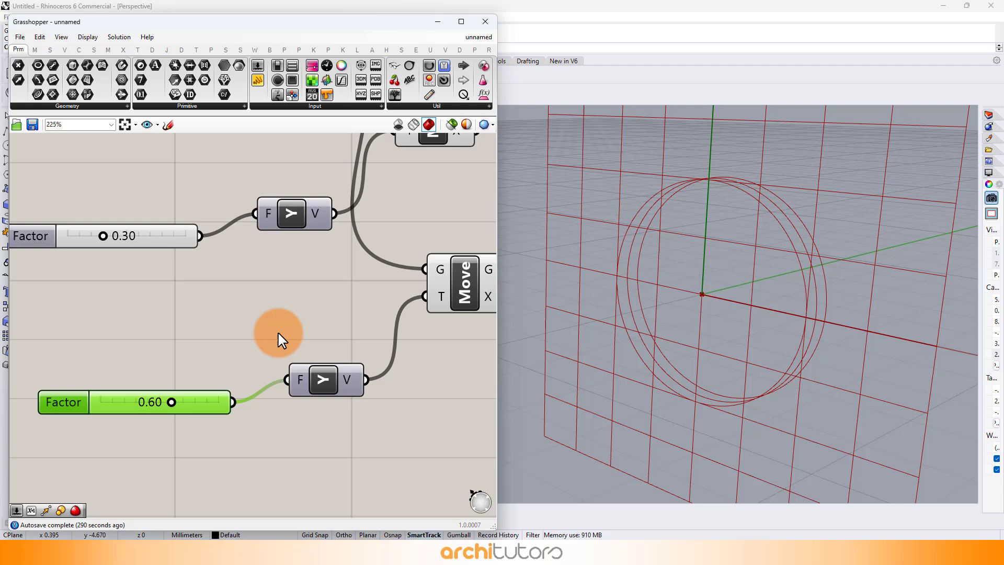
{"action": "left_click", "coordinate": [254, 341]}
{"action": "scroll", "coordinate": [254, 340], "scroll_direction": "down", "scroll_amount": 1}
{"action": "mouse_move", "coordinate": [253, 340]}
{"action": "right_mouse_down"}
{"action": "mouse_move", "coordinate": [179, 346]}
{"action": "mouse_move", "coordinate": [243, 291]}
{"action": "right_mouse_up"}
{"action": "scroll", "coordinate": [303, 264], "scroll_direction": "down", "scroll_amount": 1}
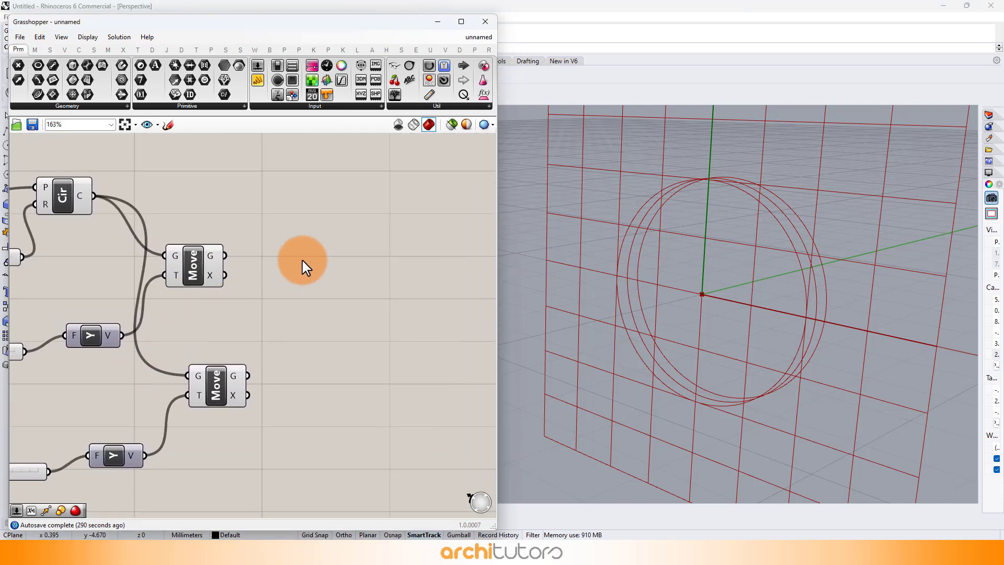
Add a Scale component fed by the first moved circle
{"action": "double_click", "coordinate": [303, 265]}
{"action": "type", "text": "sca"}
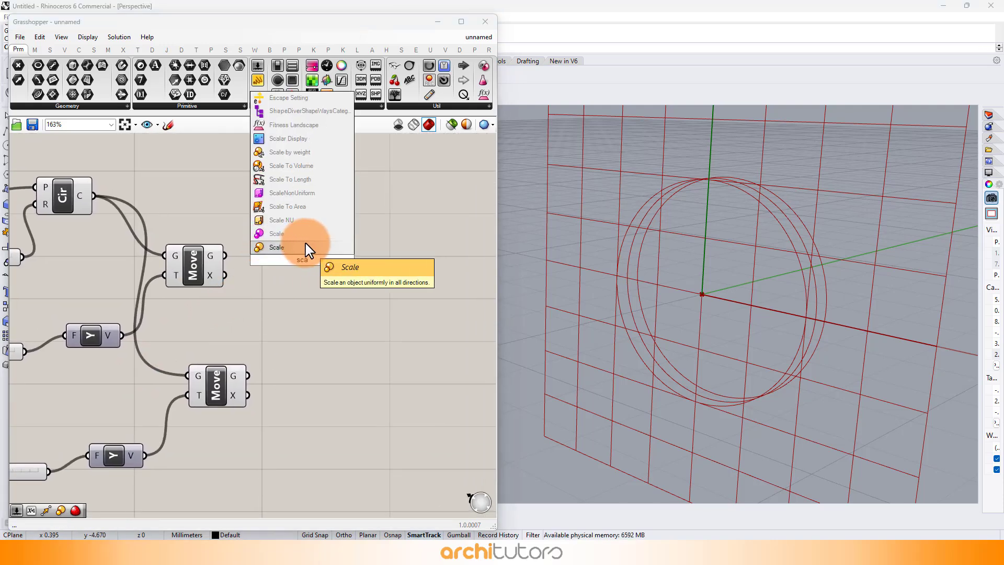
{"action": "left_click", "coordinate": [306, 247]}
{"action": "left_click_drag", "start_coordinate": [277, 232], "coordinate": [288, 245]}
{"action": "left_click_drag", "start_coordinate": [298, 267], "coordinate": [377, 274]}
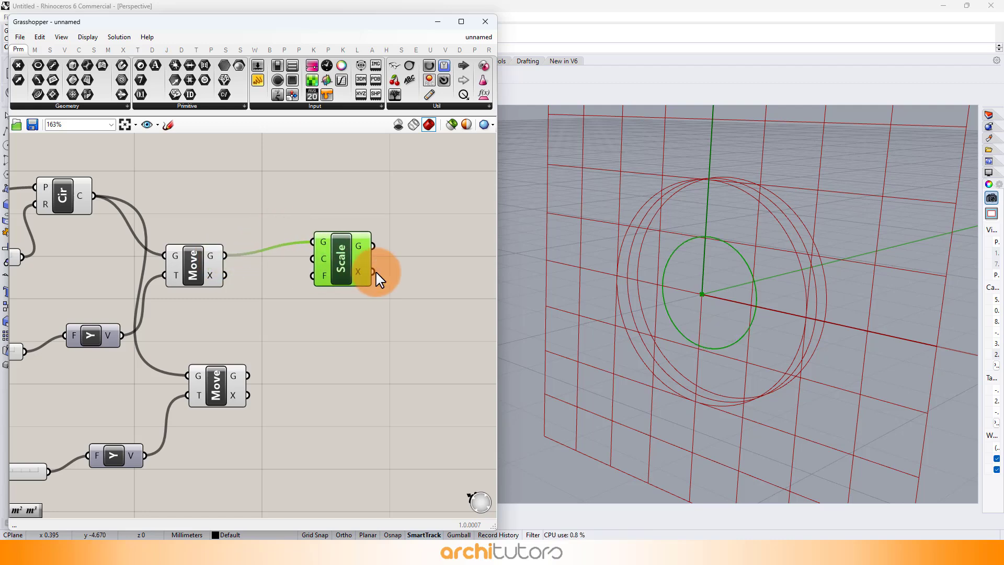
{"action": "left_click", "coordinate": [287, 321]}
Add an Area component on the moved circle to supply Scale's centre
{"action": "double_click", "coordinate": [288, 322]}
{"action": "type", "text": "area"}
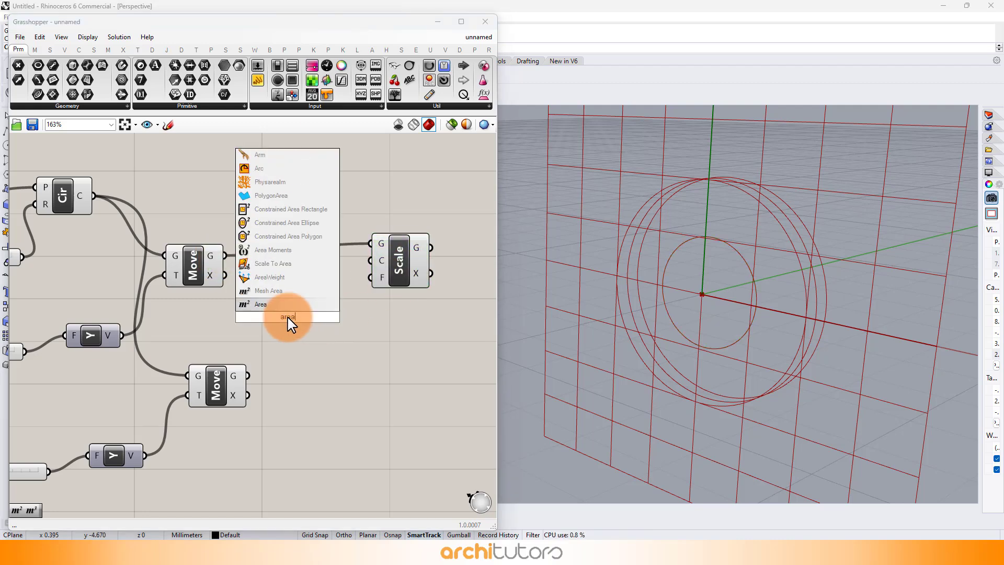
{"action": "key", "text": "Return"}
{"action": "left_click_drag", "start_coordinate": [268, 318], "coordinate": [268, 318]}
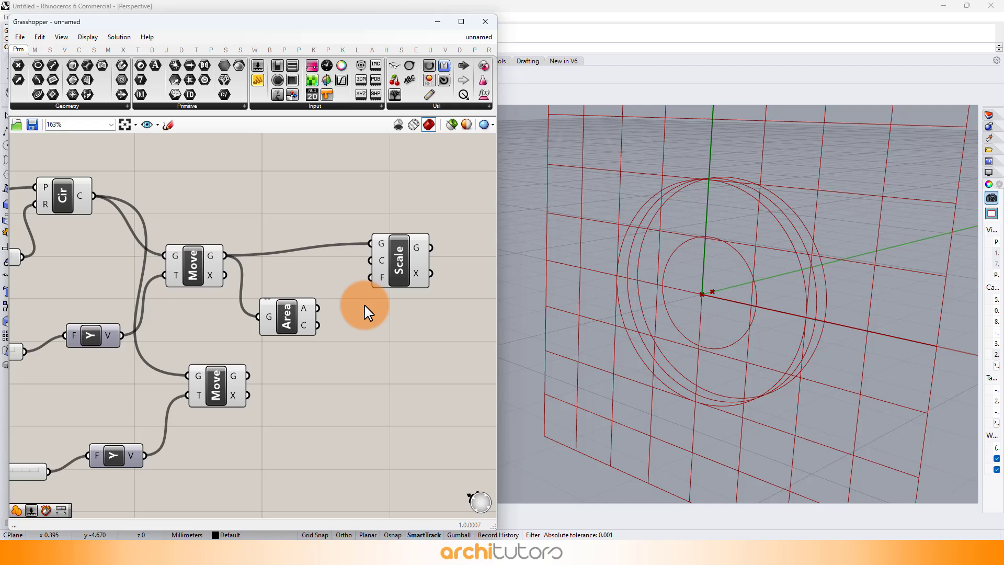
{"action": "right_click_drag", "start_coordinate": [388, 321], "coordinate": [377, 312]}
{"action": "right_click_drag", "start_coordinate": [885, 244], "coordinate": [836, 252]}
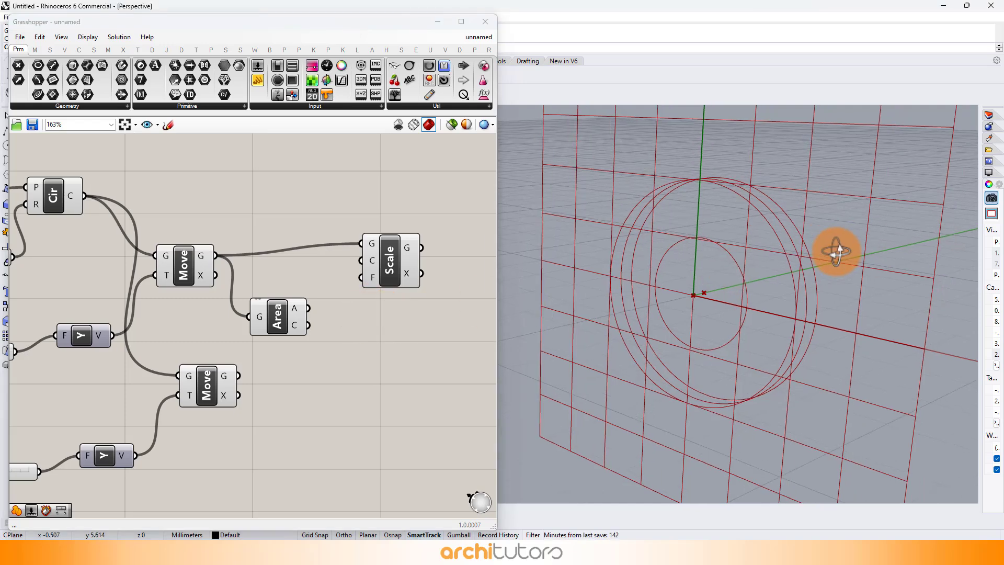
{"action": "left_click", "coordinate": [393, 260]}
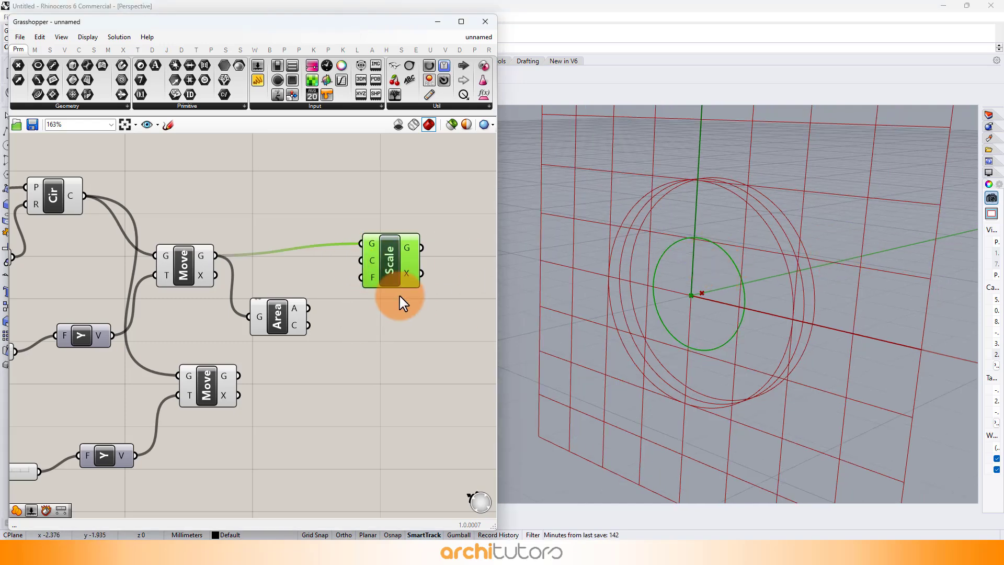
{"action": "left_click", "coordinate": [340, 314]}
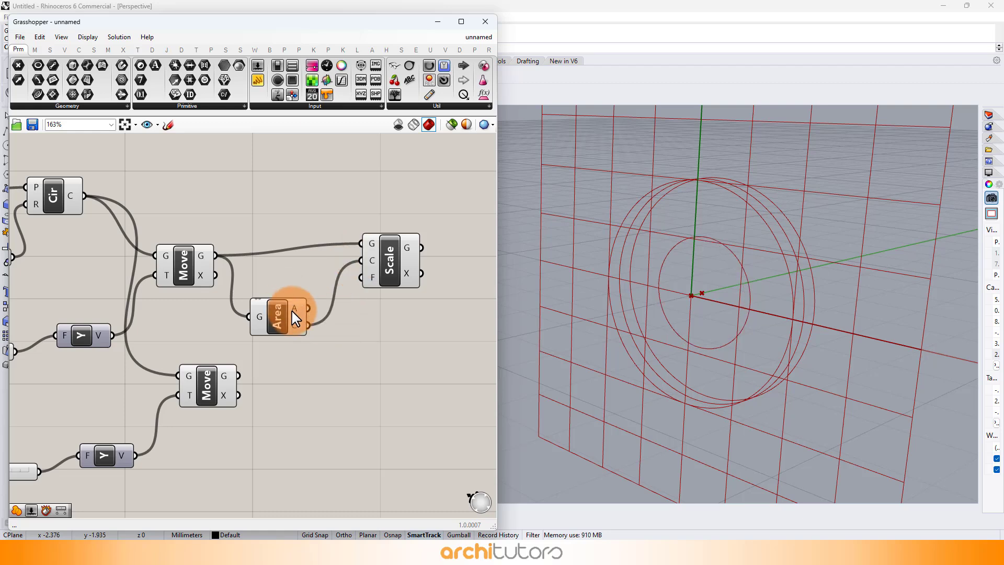
{"action": "left_click_drag", "start_coordinate": [287, 314], "coordinate": [291, 289]}
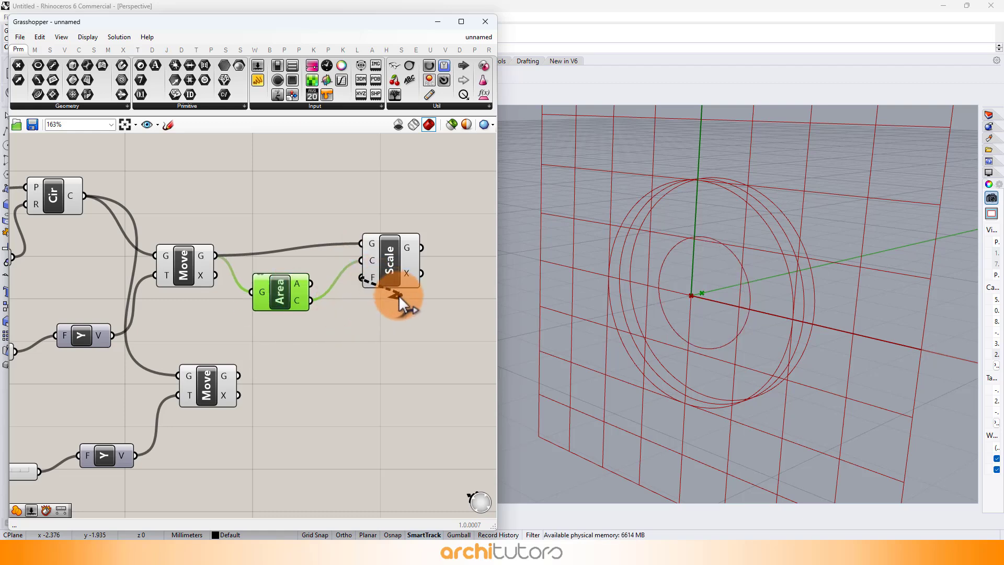
{"action": "left_click_drag", "start_coordinate": [387, 267], "coordinate": [421, 289]}
Wire a 1.05 Factor slider into Scale's F input and preview the scaled circle
{"action": "left_click", "coordinate": [291, 359]}
{"action": "double_click", "coordinate": [291, 358]}
{"action": "type", "text": "1.05"}
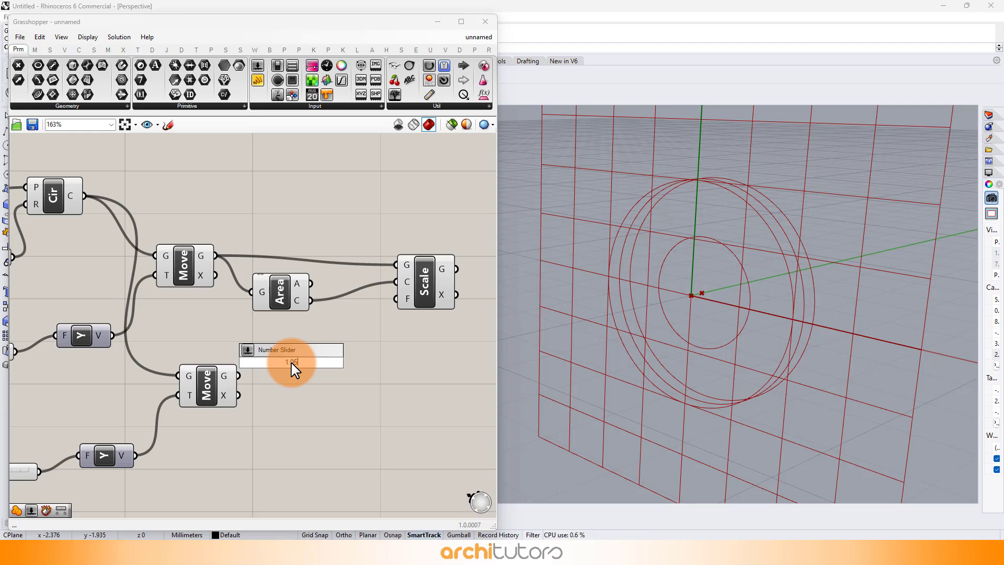
{"action": "key", "text": "Return"}
{"action": "scroll", "coordinate": [381, 353], "scroll_direction": "up", "scroll_amount": 1}
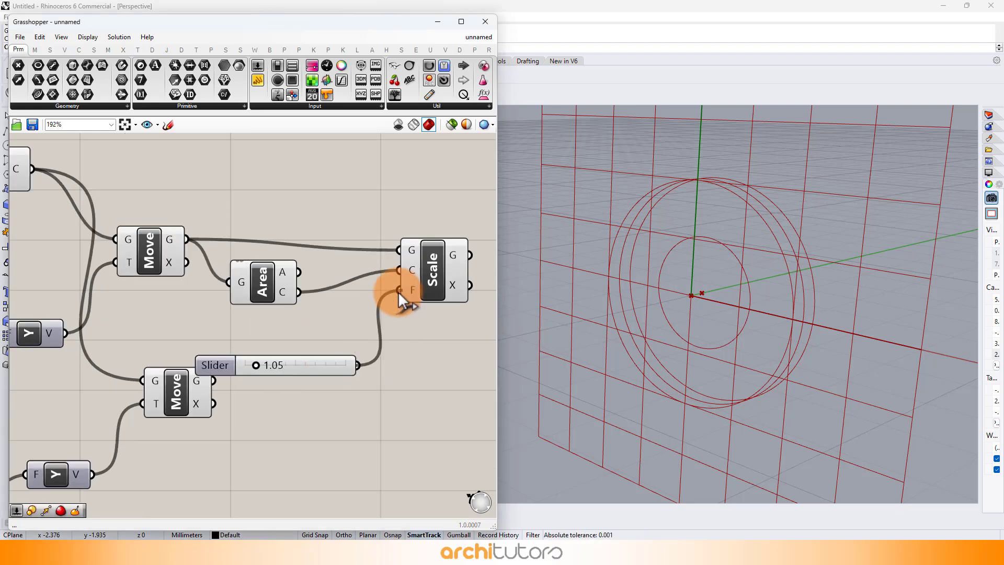
{"action": "left_click", "coordinate": [328, 371]}
{"action": "left_click_drag", "start_coordinate": [329, 371], "coordinate": [334, 345]}
{"action": "left_click", "coordinate": [445, 262]}
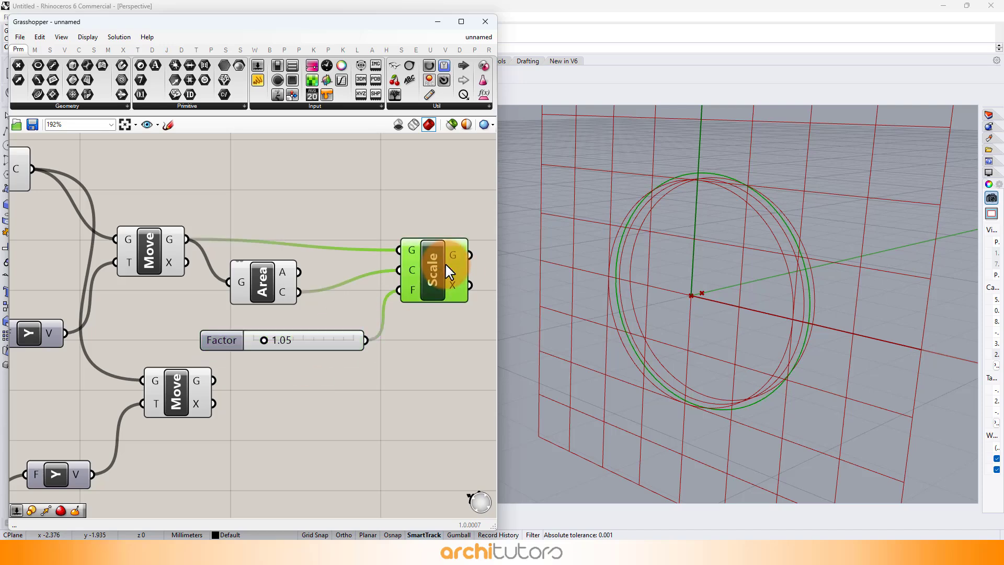
{"action": "left_click", "coordinate": [371, 251]}
{"action": "scroll", "coordinate": [352, 202], "scroll_direction": "down", "scroll_amount": 3}
{"action": "scroll", "coordinate": [398, 254], "scroll_direction": "up", "scroll_amount": 2}
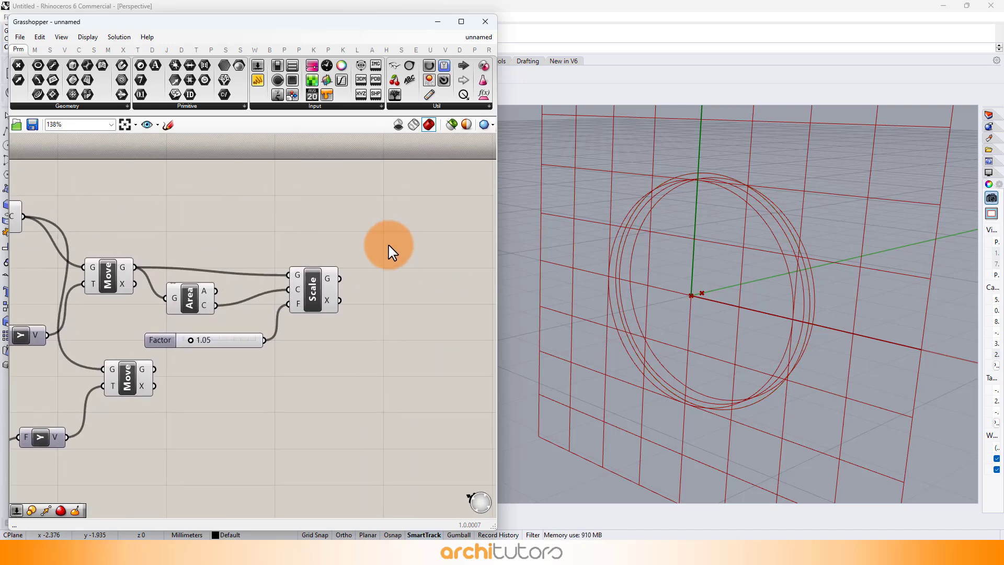
Place a Curve parameter and preview the scaled, lower moved and base circles
{"action": "left_click", "coordinate": [390, 251]}
{"action": "left_click", "coordinate": [388, 247]}
{"action": "left_click", "coordinate": [319, 297]}
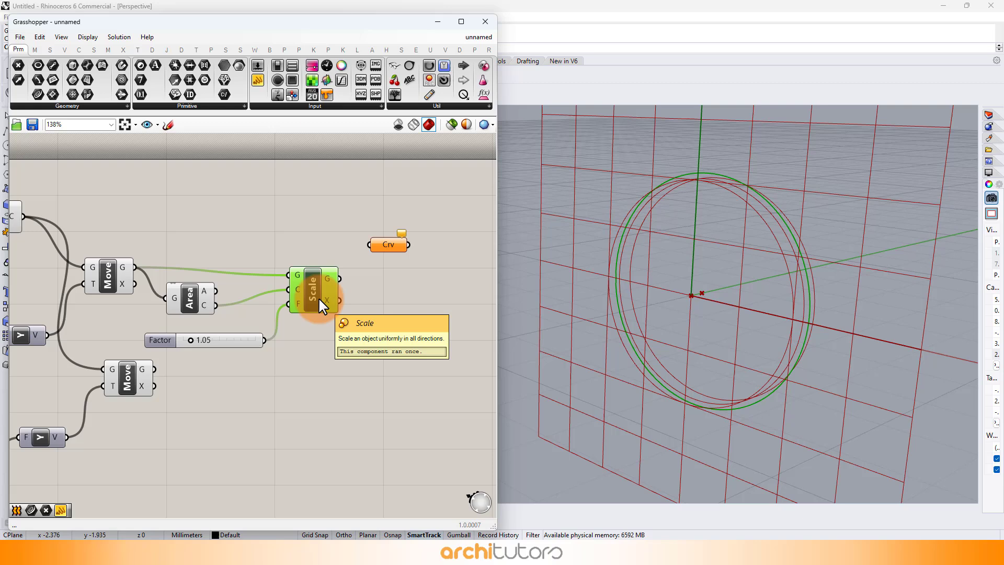
{"action": "left_click", "coordinate": [124, 381]}
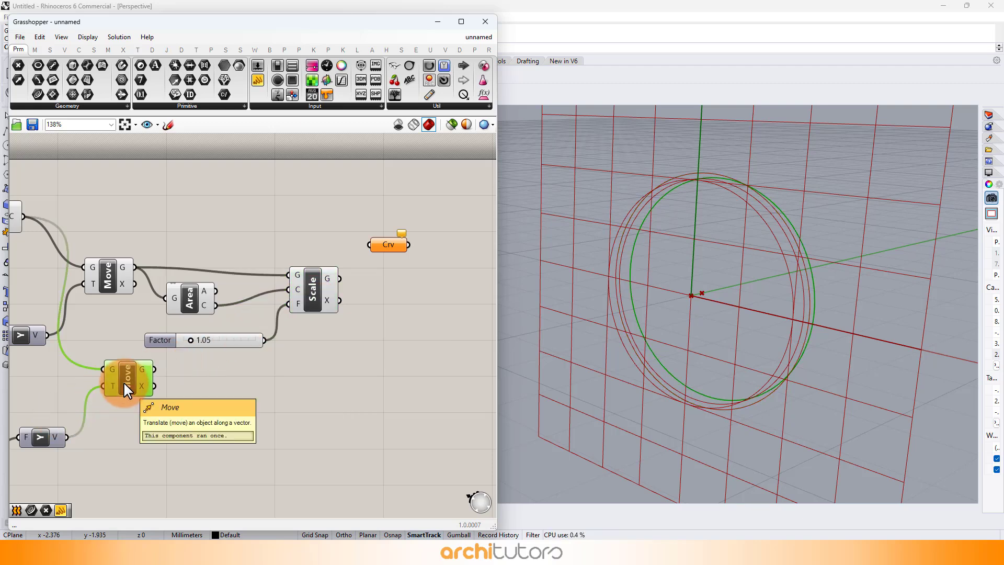
{"action": "left_click", "coordinate": [218, 225]}
{"action": "left_click", "coordinate": [37, 221]}
{"action": "left_click", "coordinate": [115, 222]}
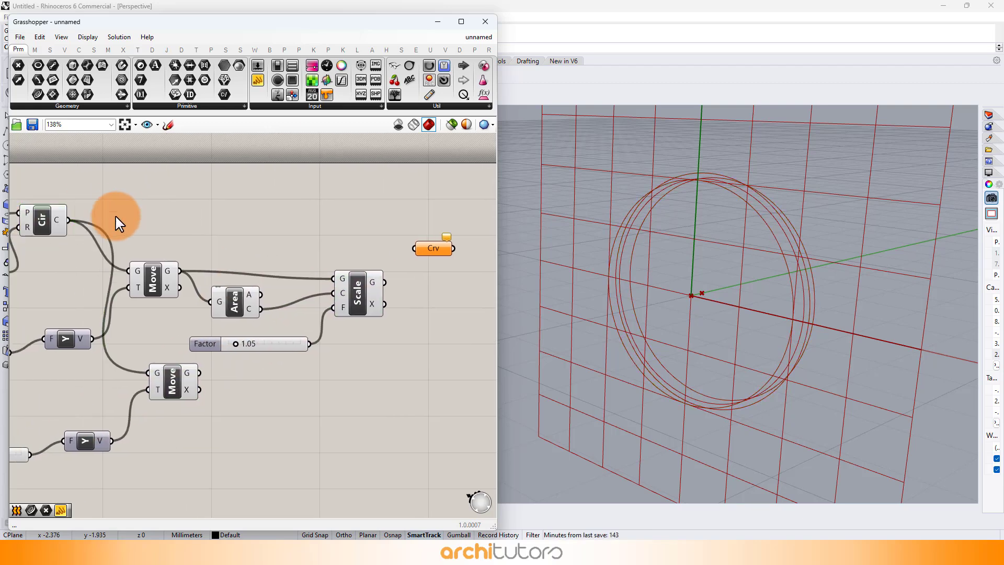
Wire the base Circle, Scale and lower Move outputs into the Curve parameter
{"action": "left_click_drag", "start_coordinate": [69, 221], "coordinate": [414, 248]}
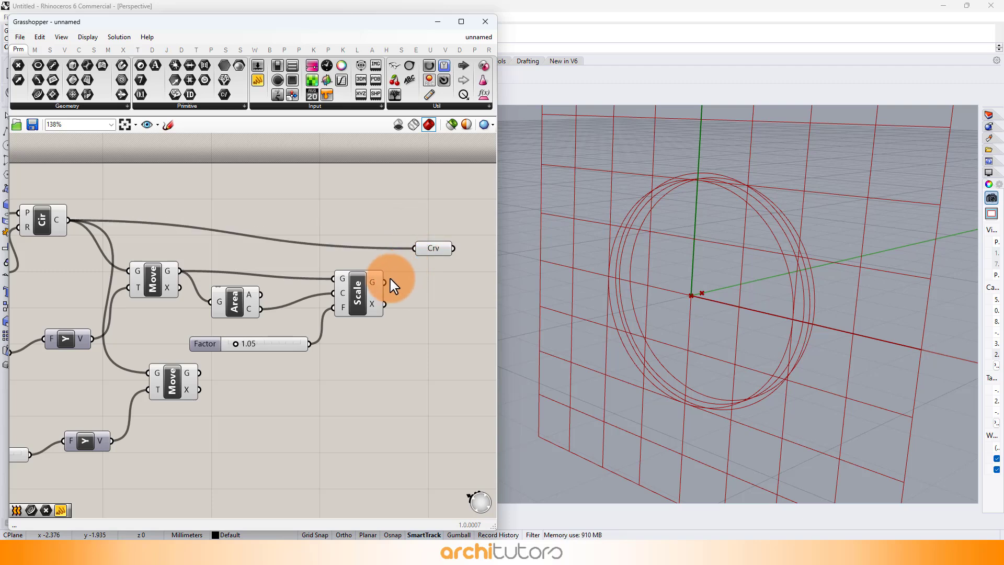
{"action": "left_click_drag", "start_coordinate": [385, 282], "coordinate": [409, 262], "text": "shift"}
{"action": "mouse_move", "coordinate": [199, 373]}
{"action": "left_mouse_down", "text": "shift"}
{"action": "mouse_move", "coordinate": [423, 278]}
{"action": "mouse_move", "coordinate": [466, 272]}
{"action": "left_mouse_up", "text": "shift"}
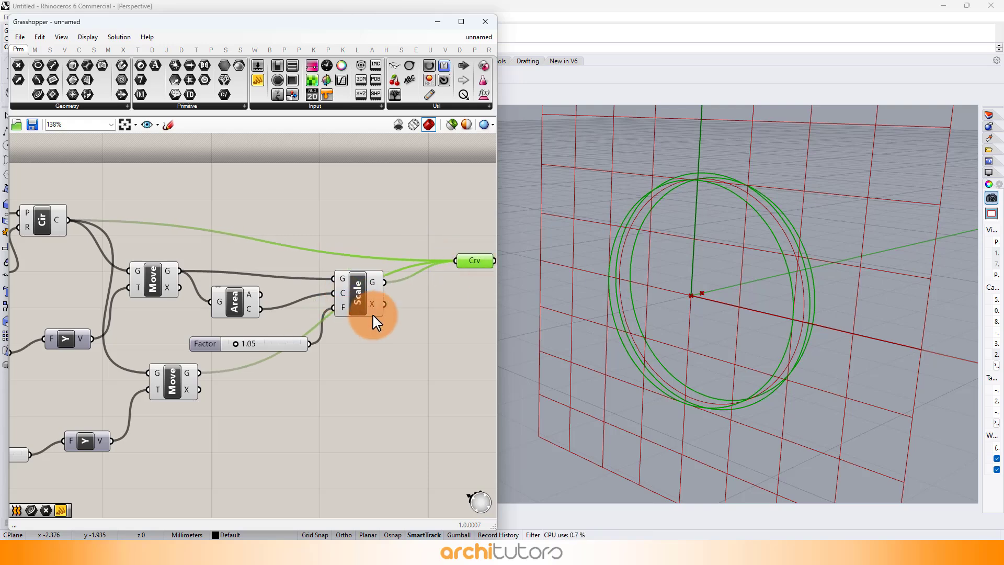
{"action": "scroll", "coordinate": [375, 320], "scroll_direction": "down", "scroll_amount": 2}
{"action": "left_click_drag", "start_coordinate": [228, 367], "coordinate": [205, 386]}
{"action": "left_click", "coordinate": [375, 230]}
{"action": "scroll", "coordinate": [375, 229], "scroll_direction": "down", "scroll_amount": 2}
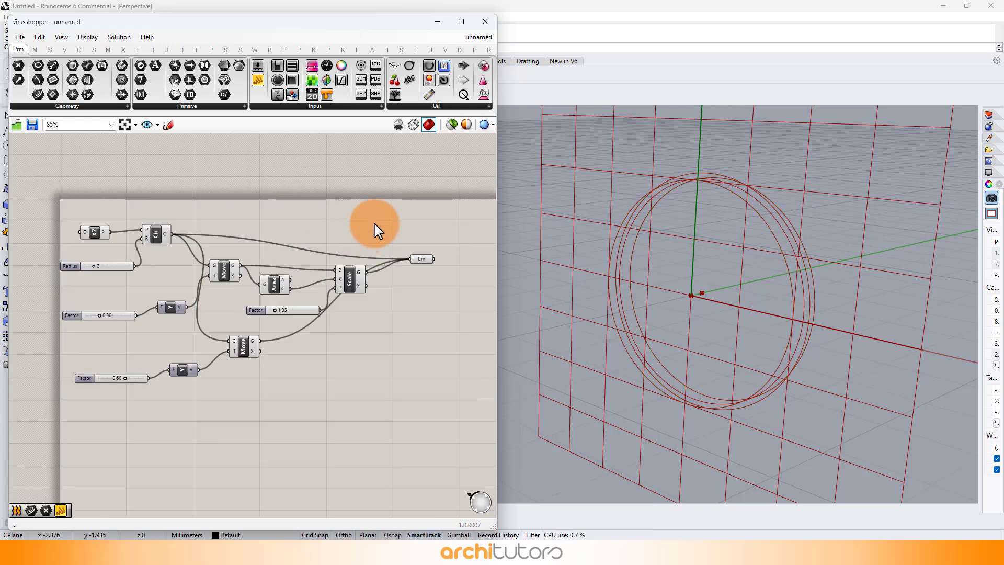
Select all components, then orbit and zoom the Rhino view onto the three circles
{"action": "left_click_drag", "start_coordinate": [375, 230], "coordinate": [186, 370]}
{"action": "key", "text": "ctrl+a"}
{"action": "middle_click", "coordinate": [215, 406]}
{"action": "left_click", "coordinate": [349, 366]}
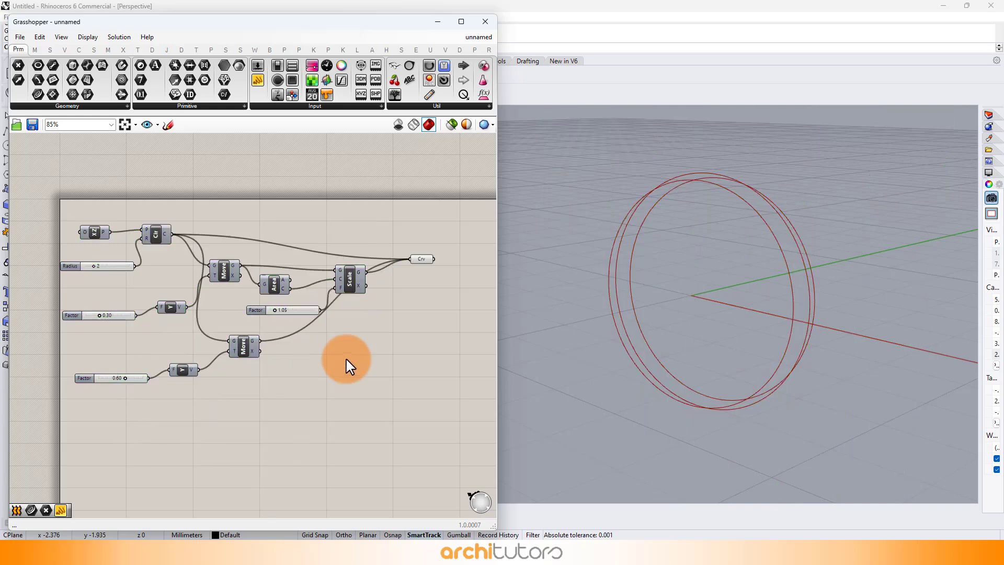
{"action": "right_click_drag", "start_coordinate": [762, 269], "coordinate": [752, 272]}
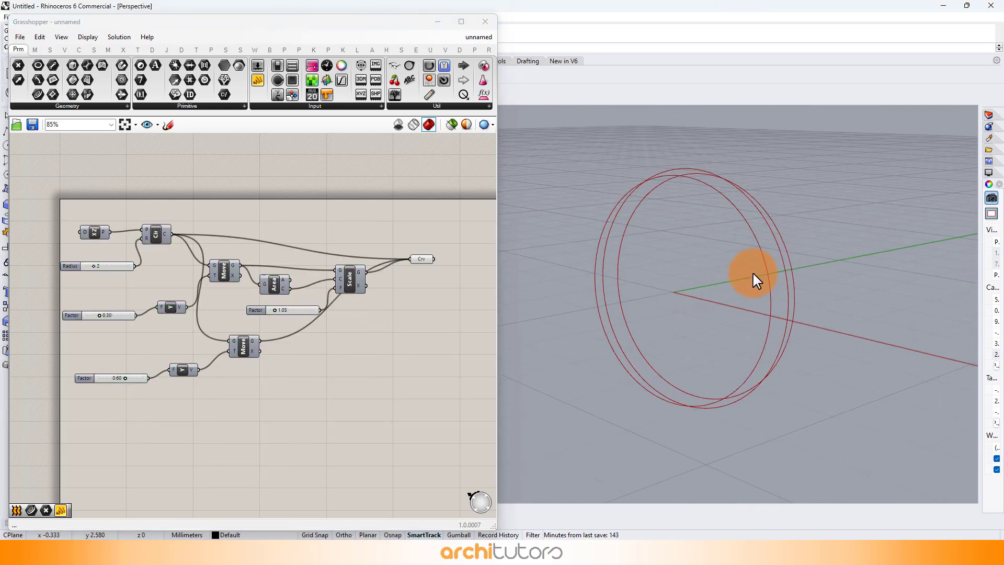
{"action": "mouse_move", "coordinate": [753, 295]}
{"action": "right_mouse_down", "text": "ctrl"}
{"action": "mouse_move", "coordinate": [752, 281]}
{"action": "mouse_move", "coordinate": [774, 270]}
{"action": "right_mouse_up", "text": "ctrl"}
{"action": "scroll", "coordinate": [432, 262], "scroll_direction": "up", "scroll_amount": 3}
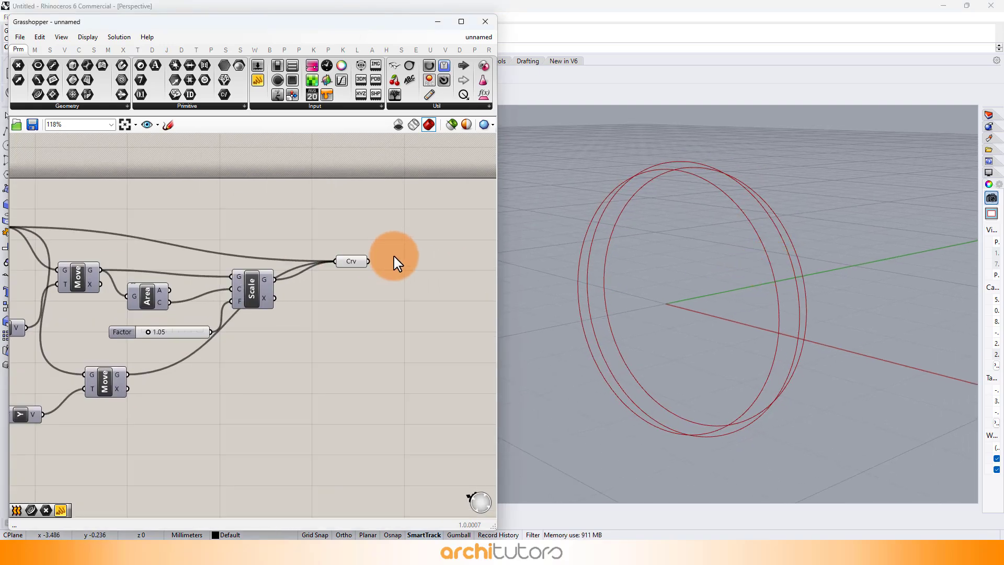
Add a Loft component from the recent-components menu and feed it the Curve parameter
{"action": "right_click_drag", "start_coordinate": [397, 258], "coordinate": [310, 275]}
{"action": "middle_click", "coordinate": [366, 292]}
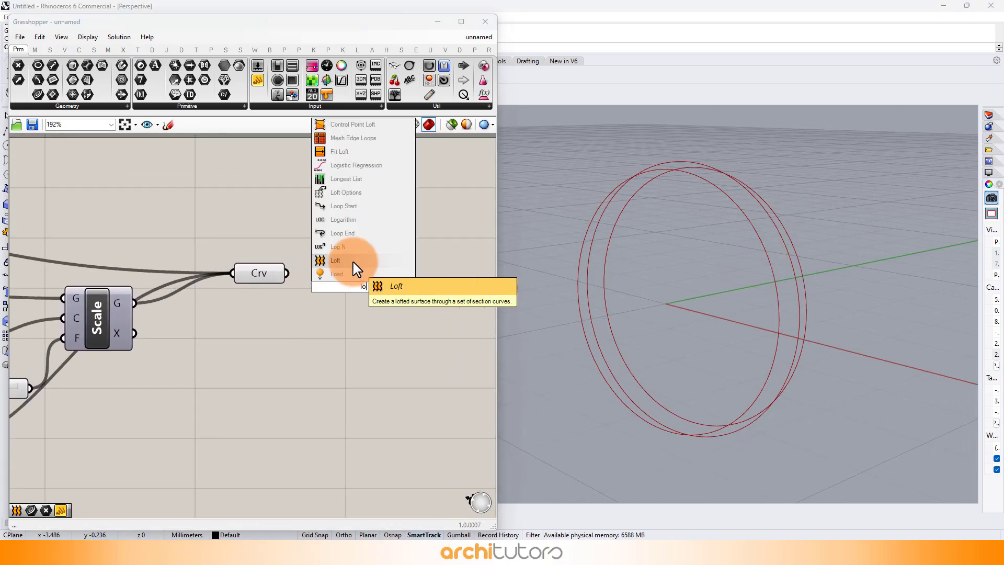
{"action": "left_click", "coordinate": [358, 269]}
{"action": "left_click_drag", "start_coordinate": [287, 273], "coordinate": [360, 278]}
{"action": "left_click", "coordinate": [309, 339]}
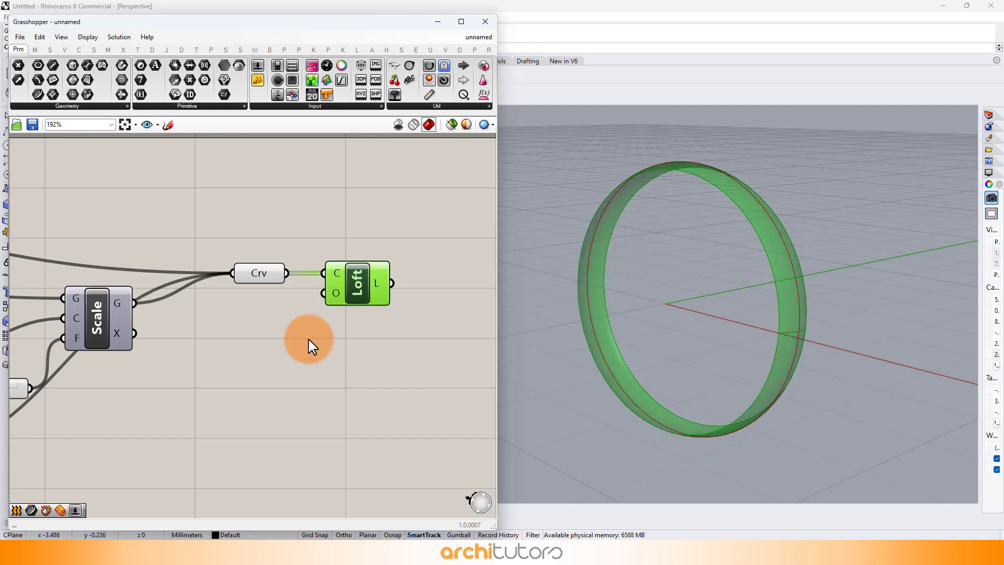
{"action": "mouse_move", "coordinate": [806, 294]}
{"action": "right_mouse_down", "text": "ctrl"}
{"action": "mouse_move", "coordinate": [807, 280]}
{"action": "mouse_move", "coordinate": [737, 290]}
{"action": "right_mouse_up", "text": "ctrl"}
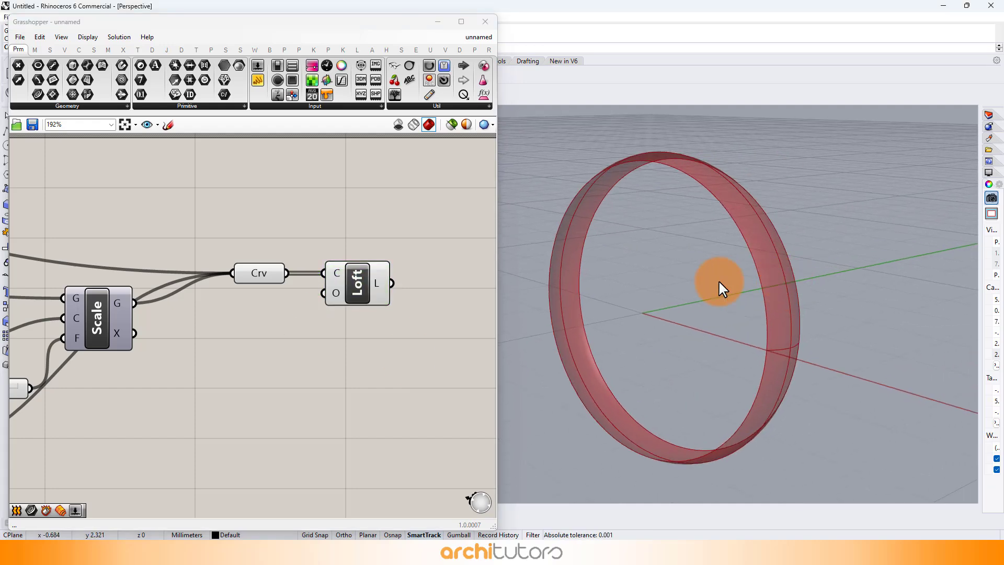
{"action": "scroll", "coordinate": [309, 274], "scroll_direction": "down", "scroll_amount": 1}
{"action": "right_click_drag", "start_coordinate": [284, 299], "coordinate": [258, 287]}
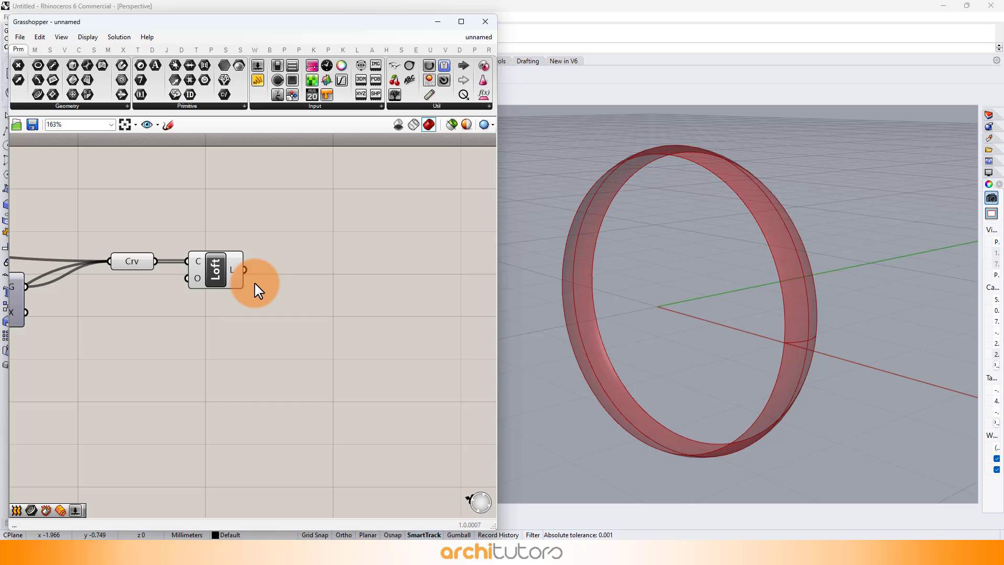
Store the Loft result in a Surface parameter
{"action": "double_click", "coordinate": [297, 294]}
{"action": "type", "text": "rf"}
{"action": "key", "text": "Return"}
{"action": "left_click_drag", "start_coordinate": [236, 266], "coordinate": [275, 292]}
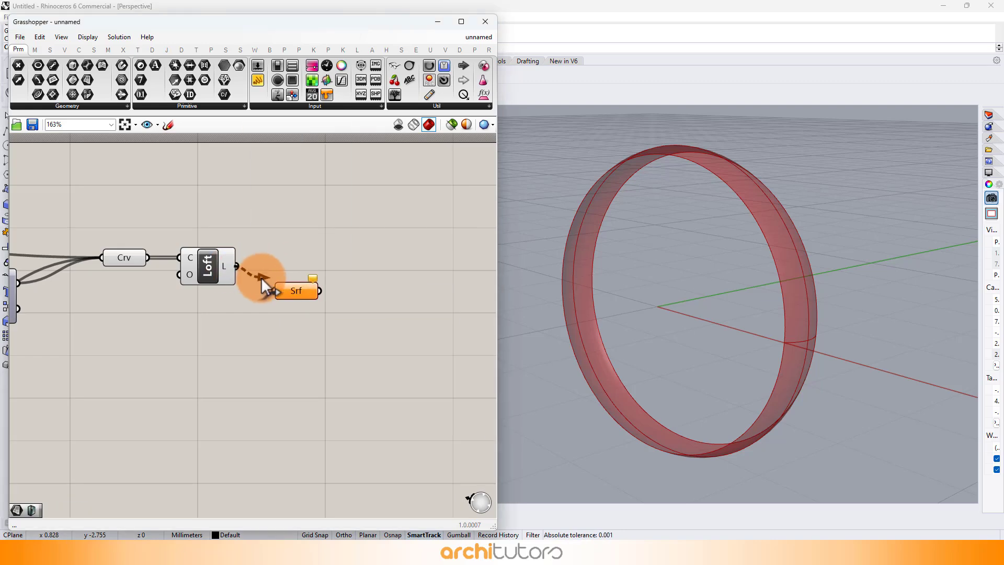
{"action": "left_click", "coordinate": [332, 348]}
Add a Mesh Explode component below the Surface parameter
{"action": "double_click", "coordinate": [355, 358]}
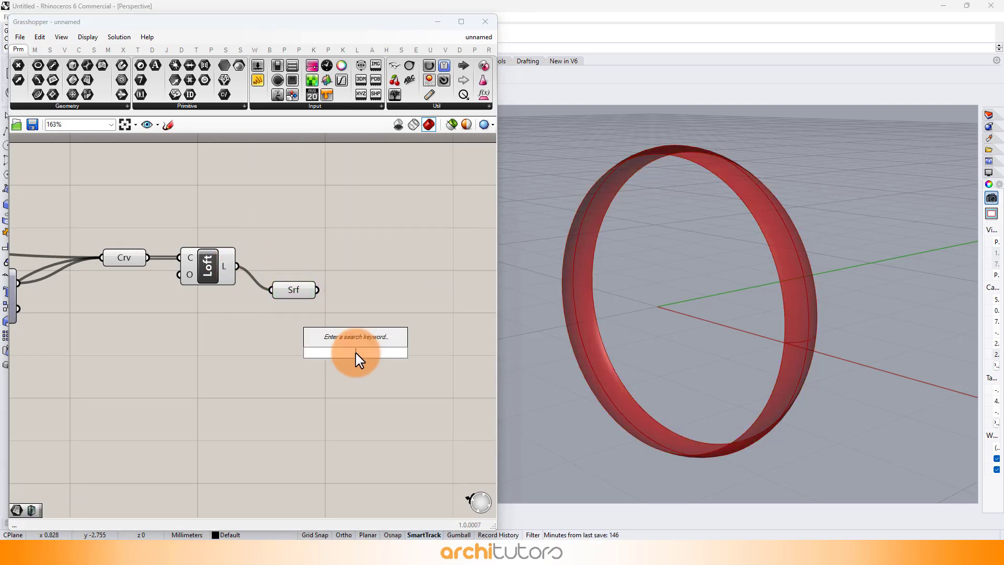
{"action": "type", "text": "explode"}
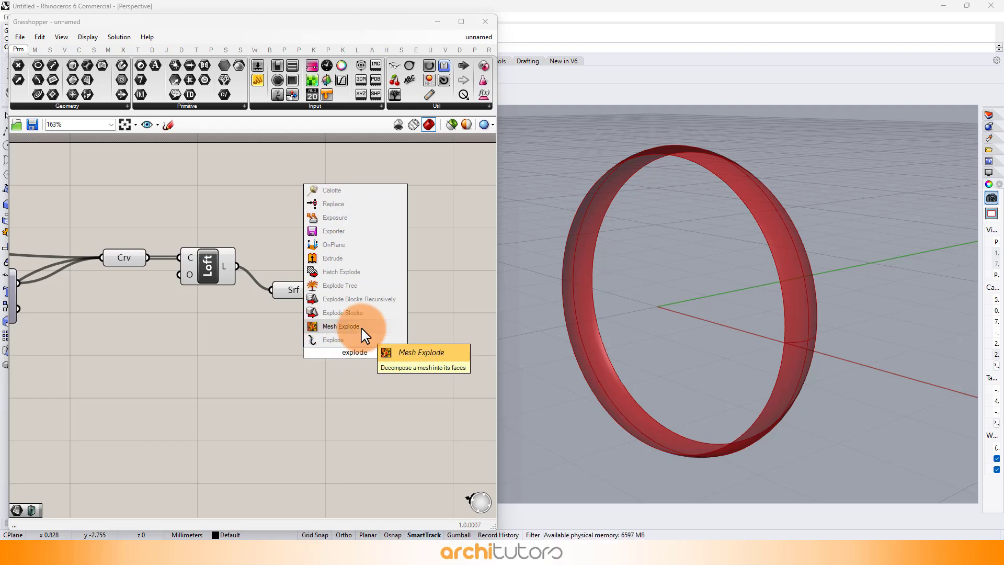
{"action": "left_click", "coordinate": [350, 326]}
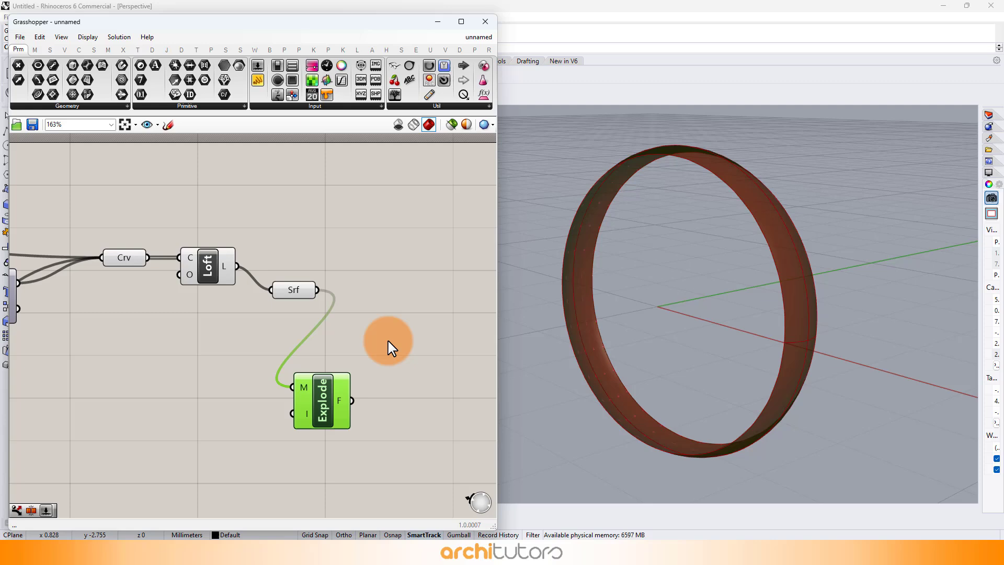
{"action": "left_click", "coordinate": [385, 348]}
{"action": "right_click_drag", "start_coordinate": [386, 348], "coordinate": [348, 262]}
Join the exploded mesh faces with a Mesh Join component
{"action": "double_click", "coordinate": [346, 328]}
{"action": "type", "text": "me"}
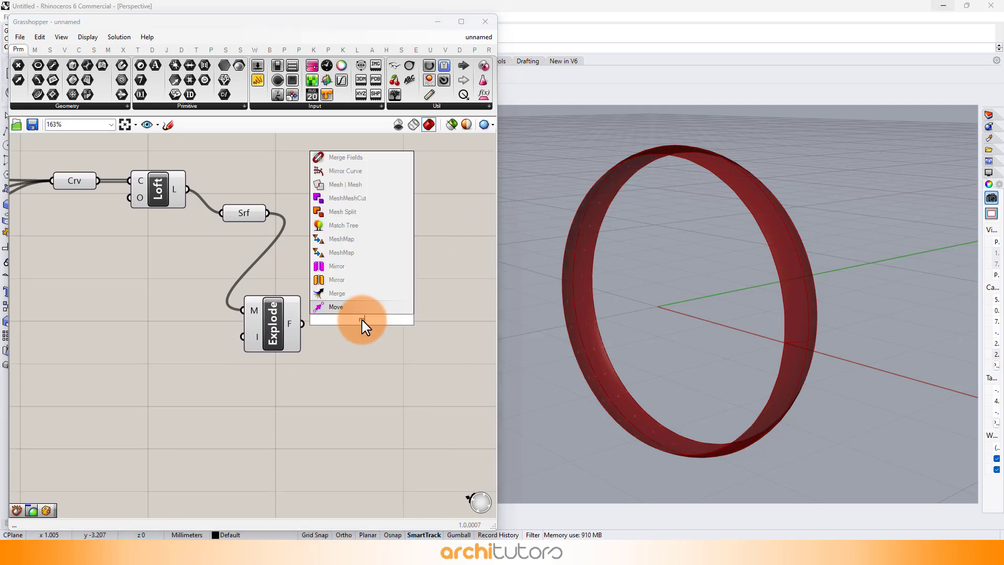
{"action": "type", "text": "sh j"}
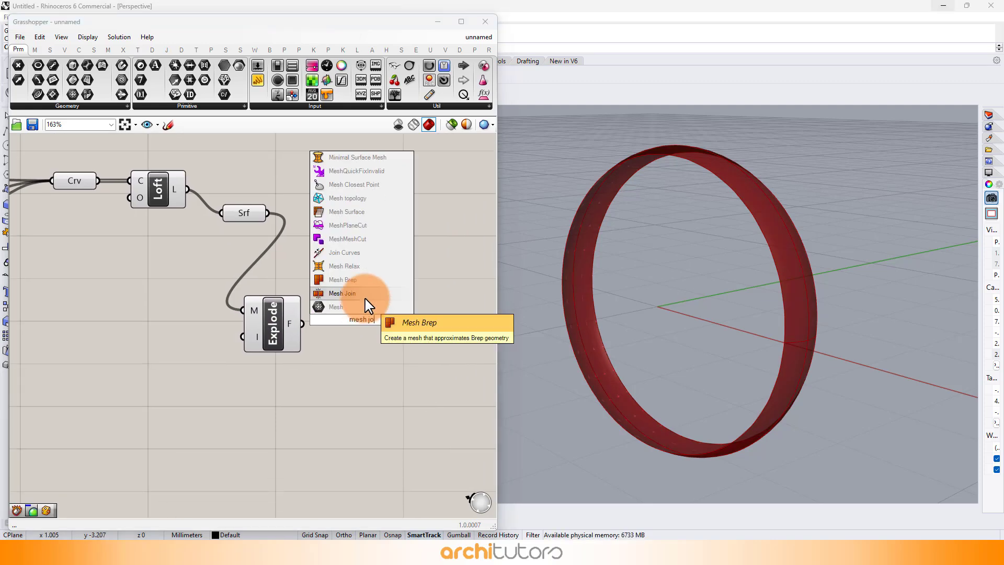
{"action": "type", "text": "o"}
{"action": "left_click", "coordinate": [343, 293]}
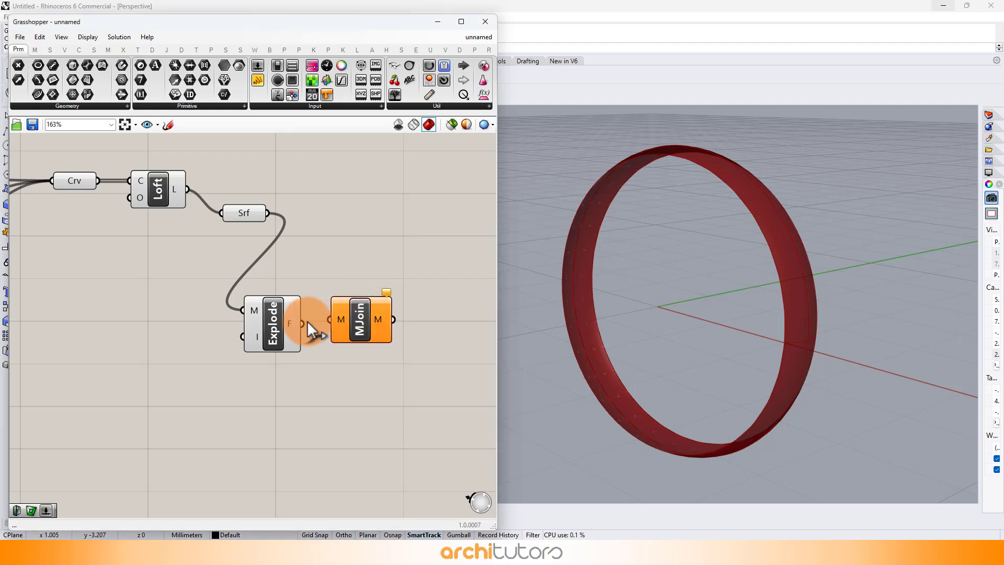
{"action": "left_click_drag", "start_coordinate": [337, 318], "coordinate": [339, 319]}
{"action": "left_click", "coordinate": [415, 359]}
{"action": "right_click_drag", "start_coordinate": [415, 359], "coordinate": [337, 348]}
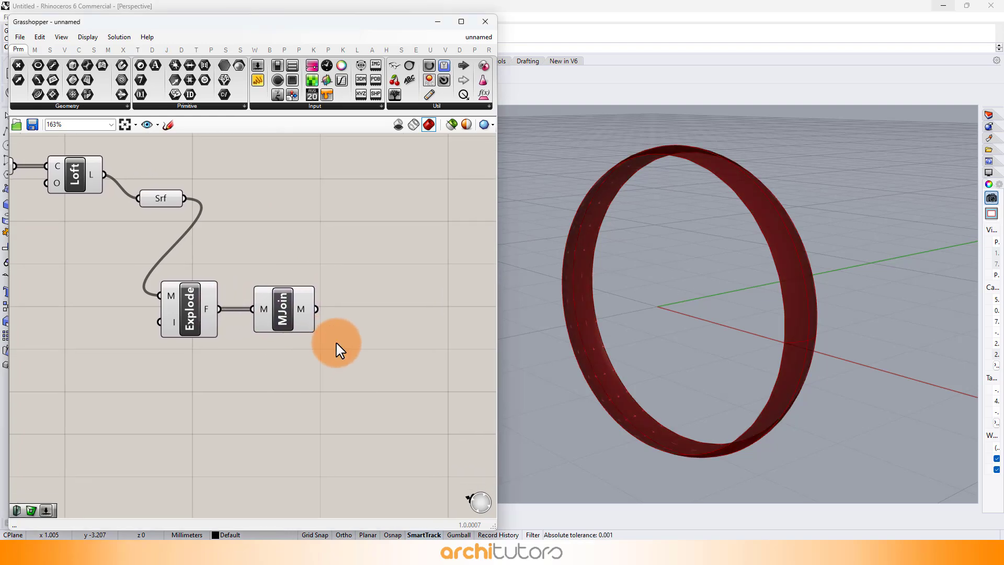
{"action": "double_click", "coordinate": [371, 326]}
{"action": "type", "text": "wb th"}
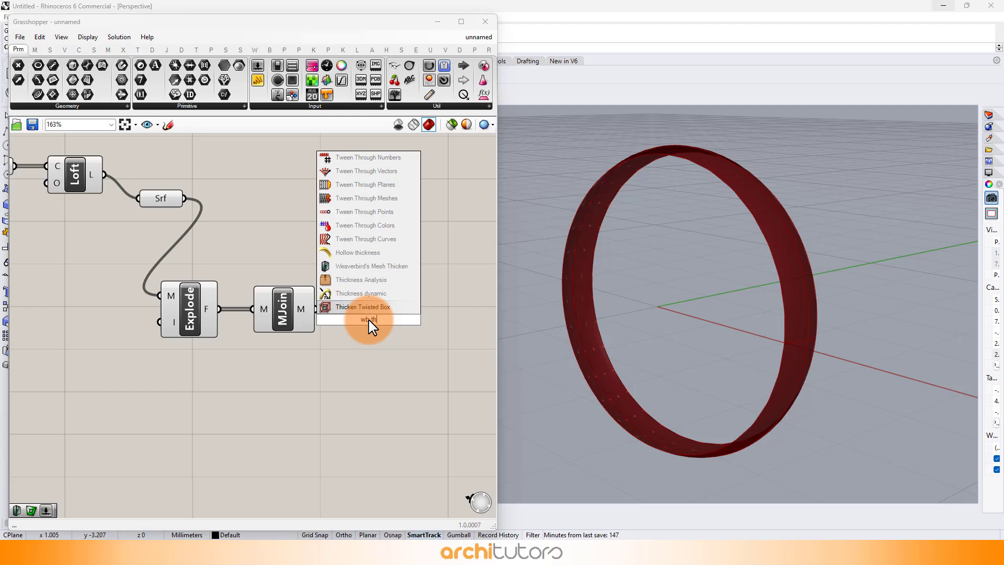
{"action": "type", "text": "i"}
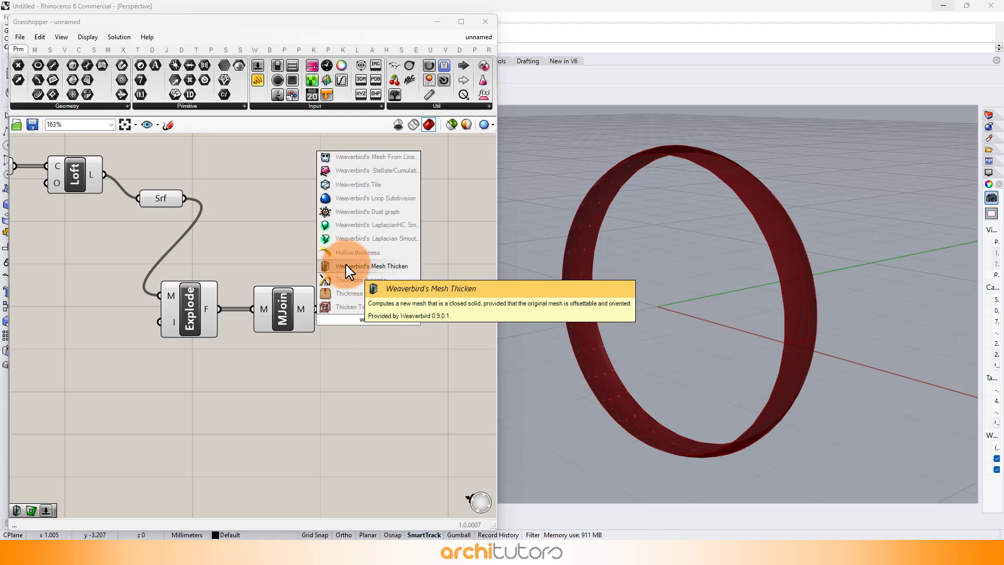
Thicken the joined mesh with Weaverbird's Mesh Thicken and add a 0.030 slider
{"action": "left_click", "coordinate": [373, 266]}
{"action": "left_click_drag", "start_coordinate": [331, 292], "coordinate": [348, 296]}
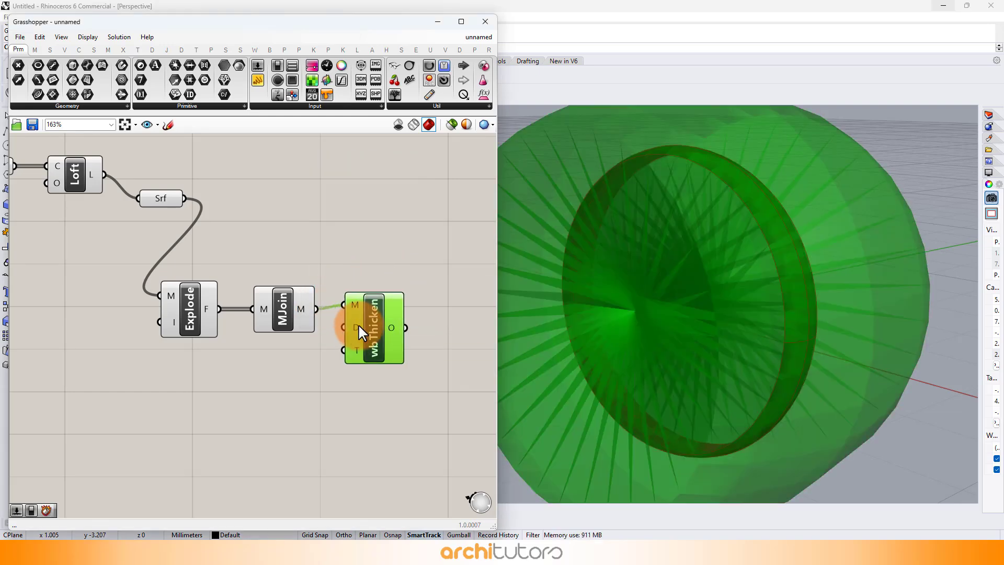
{"action": "scroll", "coordinate": [284, 353], "scroll_direction": "up", "scroll_amount": 1}
{"action": "double_click", "coordinate": [228, 410]}
{"action": "type", "text": ".03"}
{"action": "key", "text": "Return"}
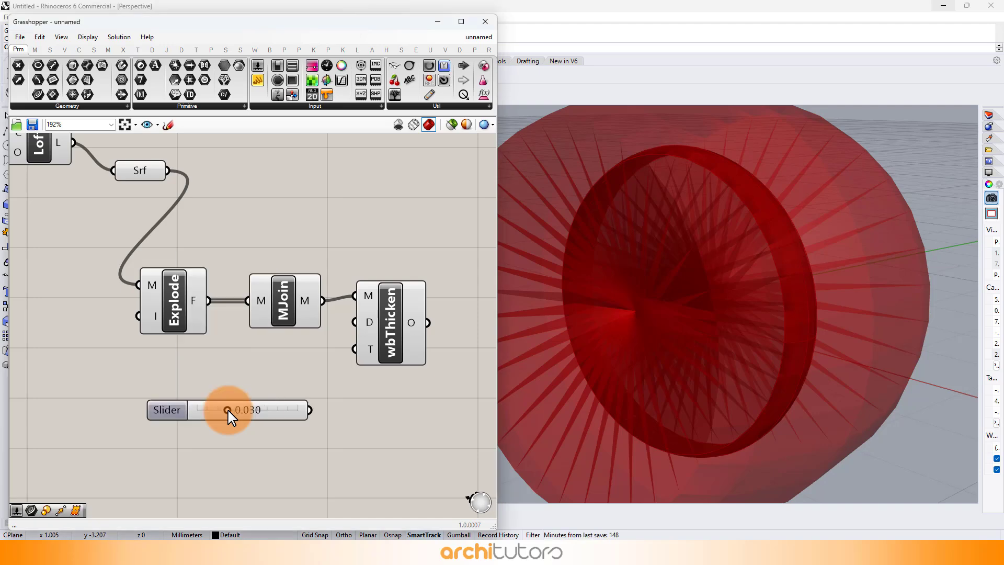
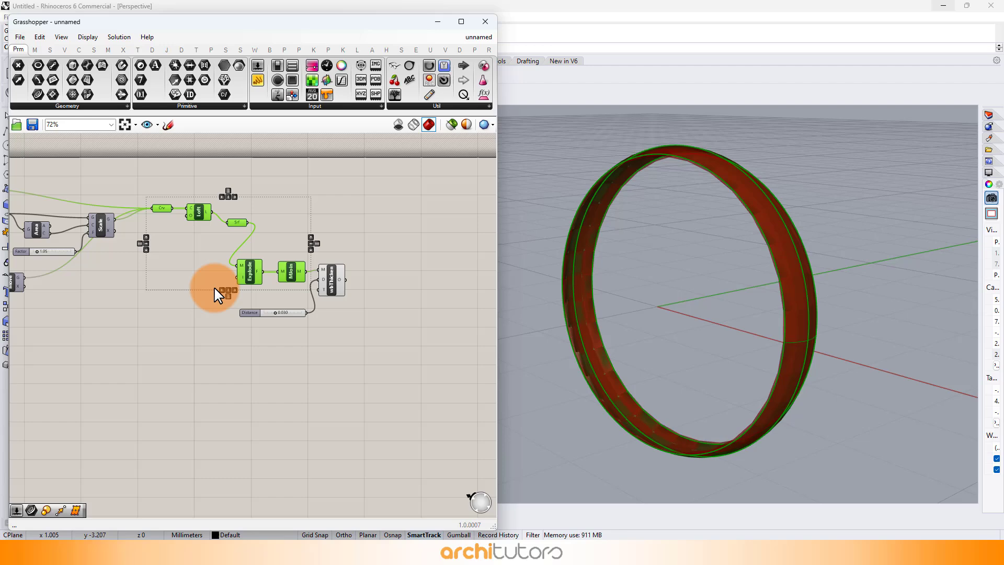
Raise the wbThicken Distance slider from 0.010 to about 0.031, making the ring solid
{"action": "middle_click", "coordinate": [247, 260]}
{"action": "left_click", "coordinate": [311, 217]}
{"action": "scroll", "coordinate": [310, 314], "scroll_direction": "up", "scroll_amount": 2}
{"action": "scroll", "coordinate": [254, 324], "scroll_direction": "up", "scroll_amount": 3}
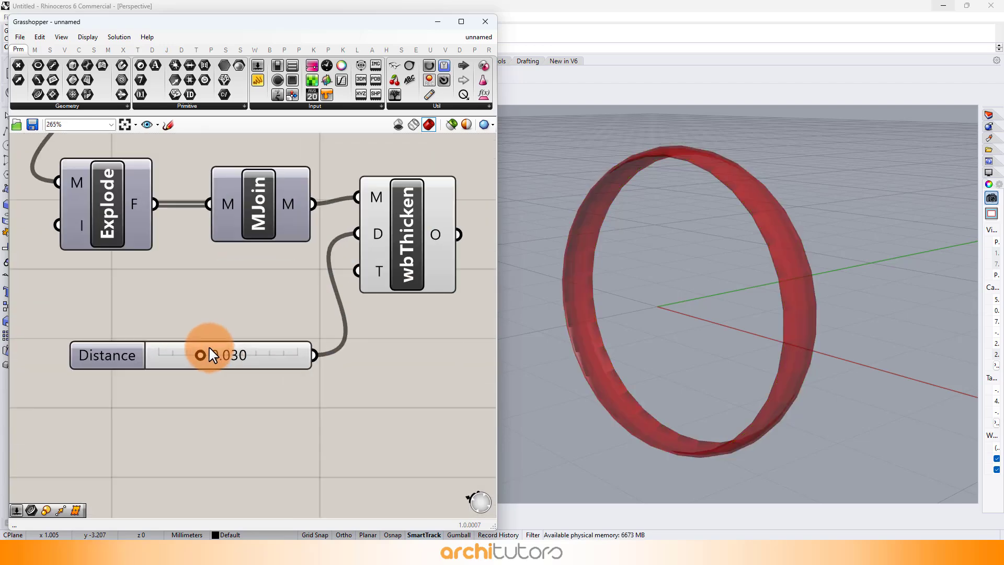
{"action": "left_click_drag", "start_coordinate": [172, 359], "coordinate": [199, 359]}
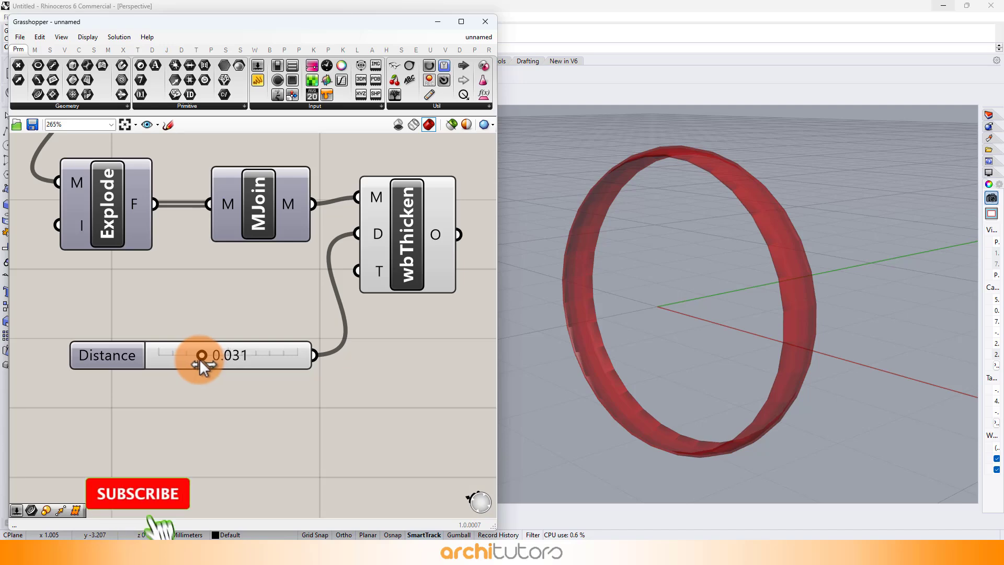
{"action": "scroll", "coordinate": [336, 251], "scroll_direction": "down", "scroll_amount": 3}
Place a wbCatmullClark component fed by the wbThicken output mesh
{"action": "double_click", "coordinate": [289, 266]}
{"action": "type", "text": "wb"}
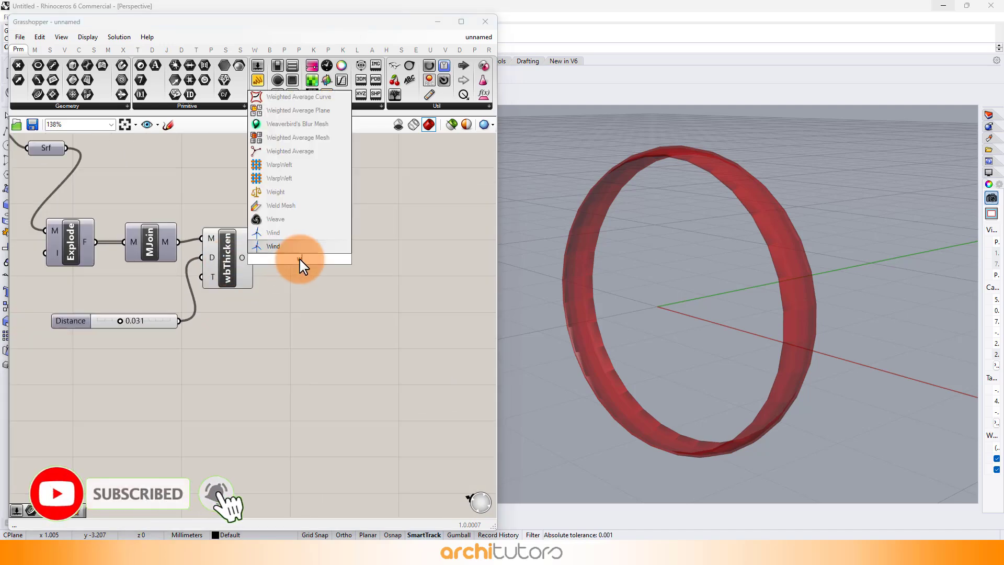
{"action": "left_click", "coordinate": [302, 248]}
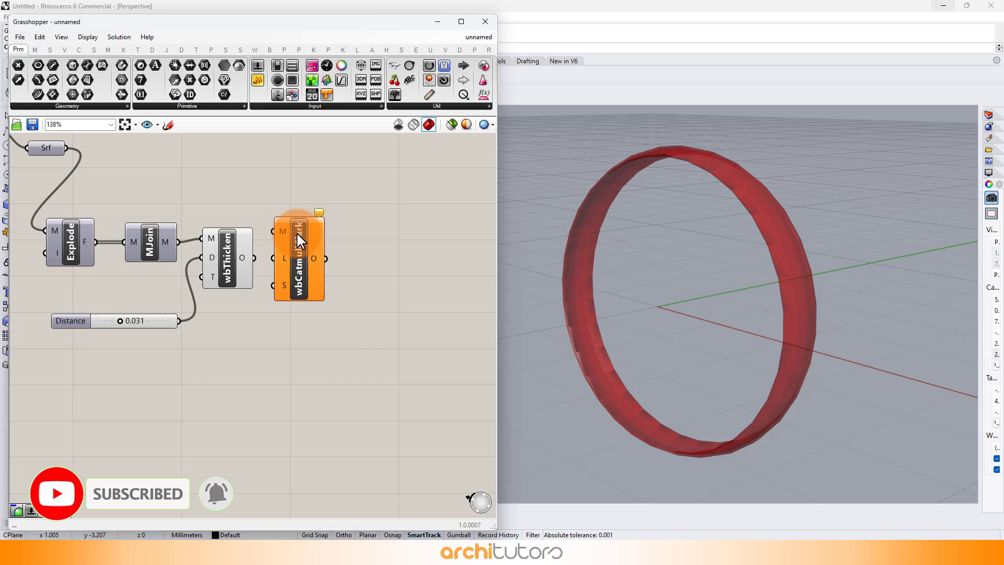
{"action": "left_click_drag", "start_coordinate": [242, 258], "coordinate": [274, 231]}
{"action": "left_click_drag", "start_coordinate": [307, 262], "coordinate": [345, 282]}
{"action": "left_click", "coordinate": [253, 367]}
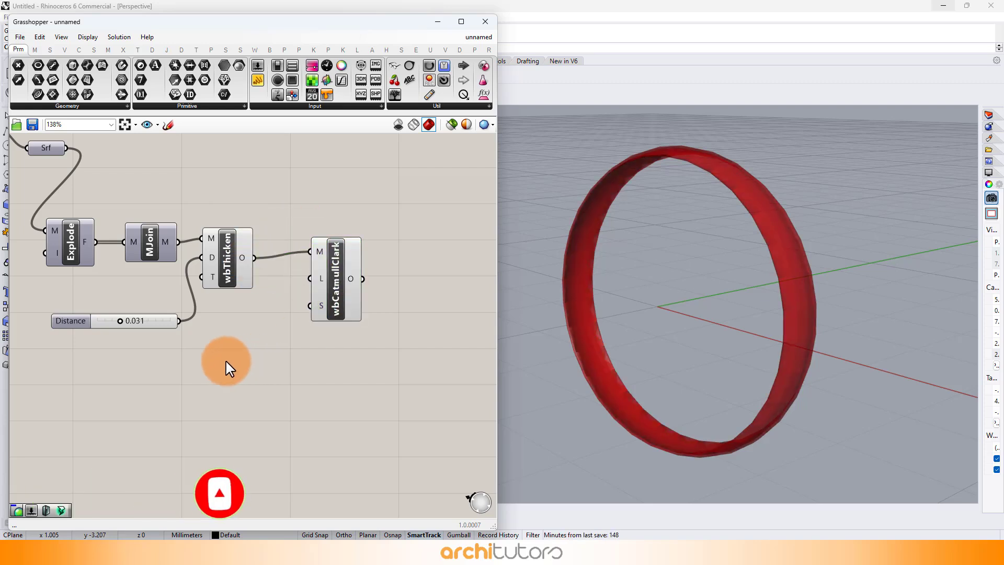
Wire a number slider set to 3 into wbCatmullClark's Level input
{"action": "double_click", "coordinate": [226, 361]}
{"action": "key", "text": "Return"}
{"action": "type", "text": "3"}
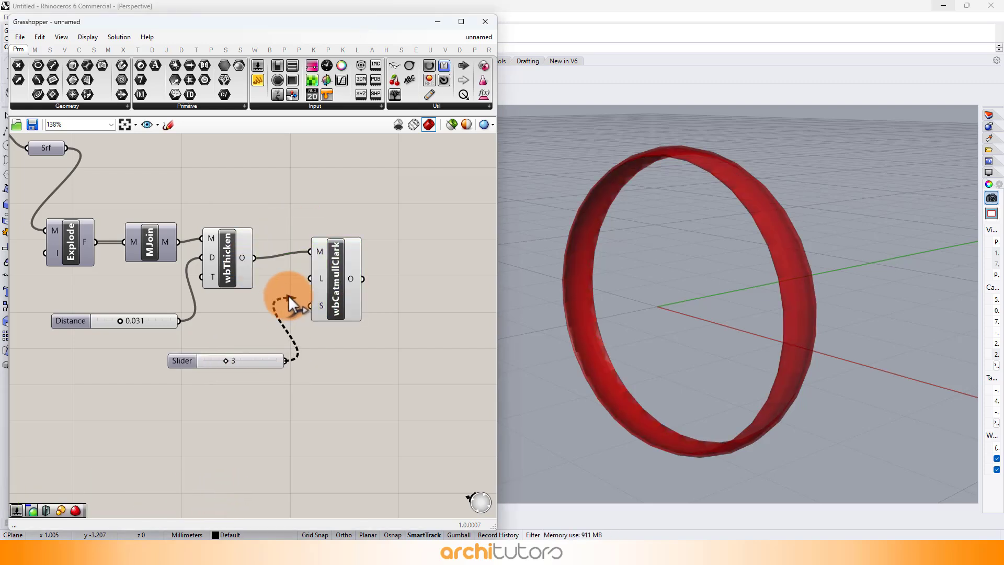
{"action": "left_click_drag", "start_coordinate": [333, 284], "coordinate": [341, 308]}
{"action": "left_click_drag", "start_coordinate": [292, 197], "coordinate": [191, 410]}
{"action": "middle_click", "coordinate": [251, 350]}
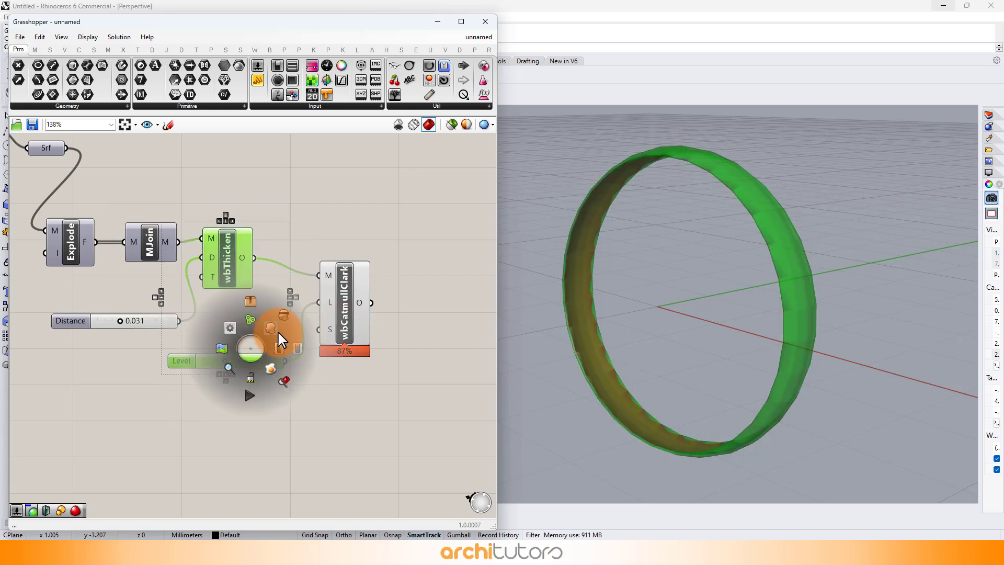
{"action": "left_click", "coordinate": [282, 310]}
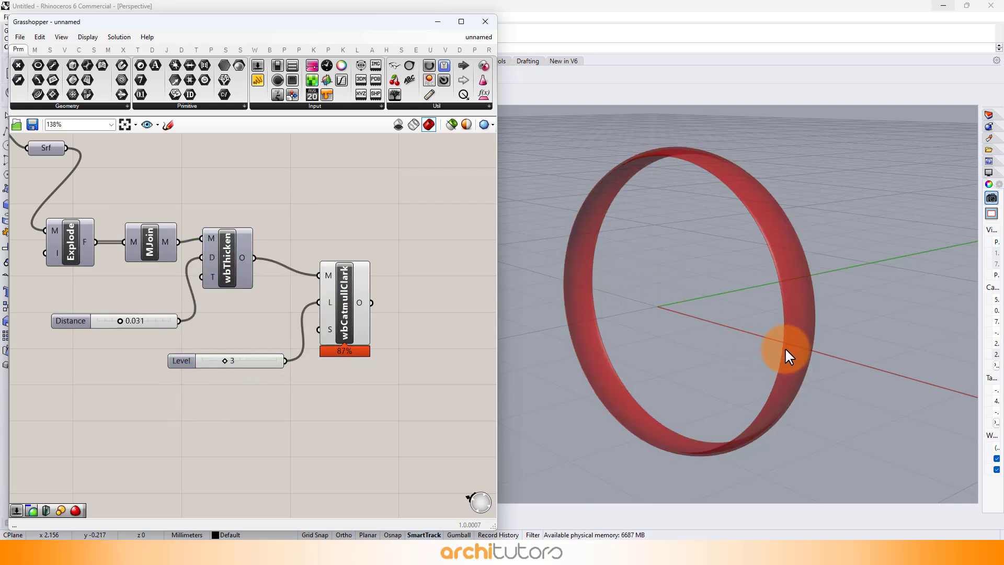
{"action": "scroll", "coordinate": [786, 348], "scroll_direction": "up", "scroll_amount": 3}
Orbit to inspect the smoothed ring, then select the thicken and subdivision components
{"action": "right_click_drag", "start_coordinate": [761, 288], "coordinate": [765, 284]}
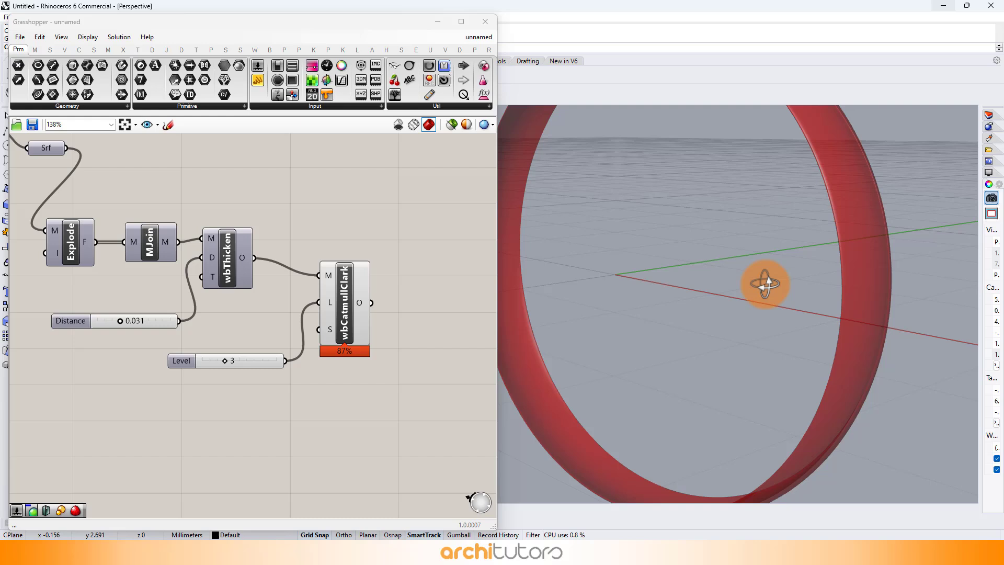
{"action": "scroll", "coordinate": [759, 277], "scroll_direction": "down", "scroll_amount": 3}
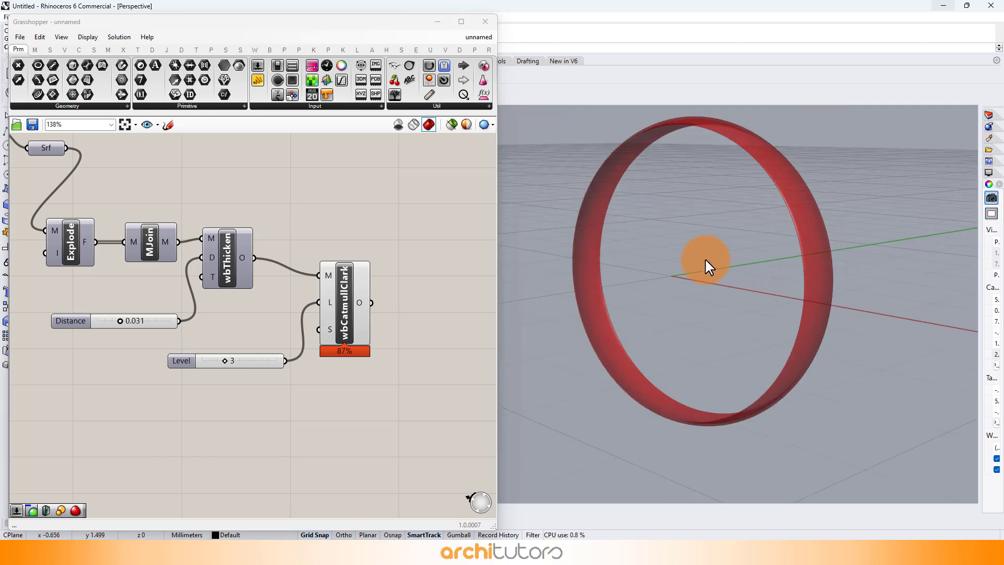
{"action": "mouse_move", "coordinate": [705, 259]}
{"action": "right_mouse_down"}
{"action": "mouse_move", "coordinate": [709, 270]}
{"action": "mouse_move", "coordinate": [690, 267]}
{"action": "right_mouse_up"}
{"action": "scroll", "coordinate": [282, 221], "scroll_direction": "down", "scroll_amount": 3}
{"action": "right_click_drag", "start_coordinate": [283, 220], "coordinate": [311, 292]}
{"action": "left_click_drag", "start_coordinate": [364, 271], "coordinate": [226, 390]}
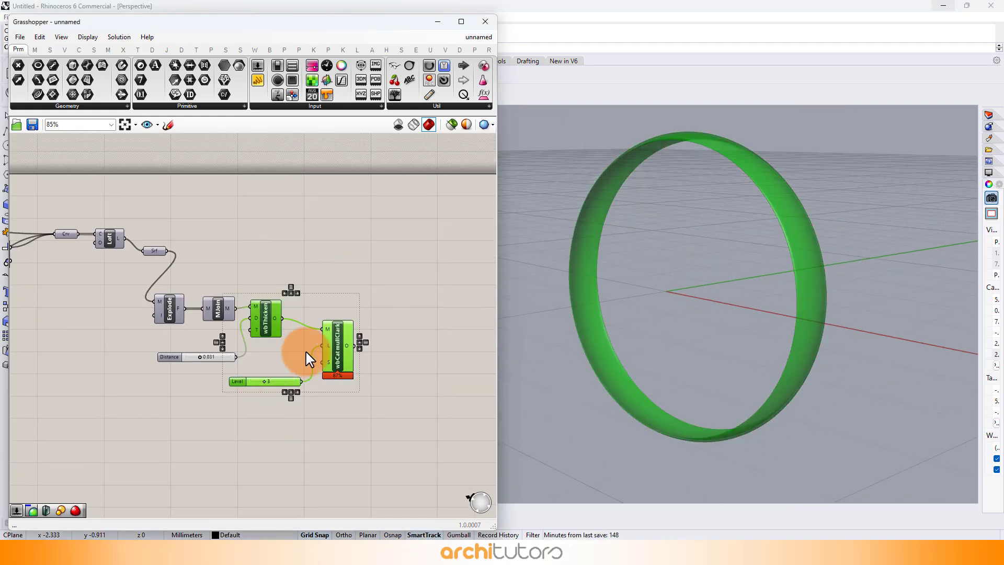
Select and inspect the Srf component holding the lofted surface
{"action": "middle_click", "coordinate": [302, 337]}
{"action": "left_click", "coordinate": [330, 322]}
{"action": "scroll", "coordinate": [175, 268], "scroll_direction": "up", "scroll_amount": 2}
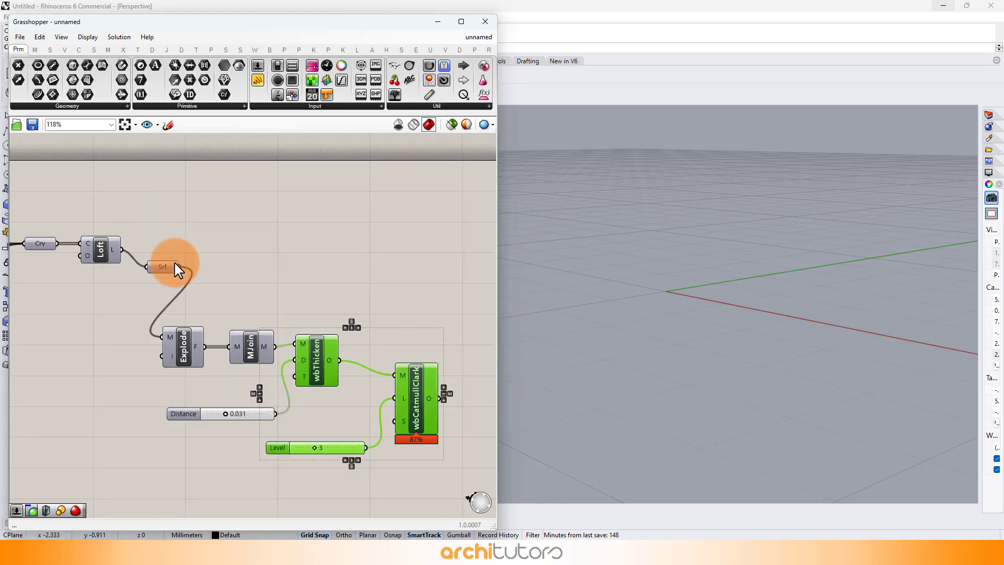
{"action": "left_click", "coordinate": [172, 270]}
{"action": "middle_click", "coordinate": [171, 269]}
{"action": "left_click", "coordinate": [183, 252]}
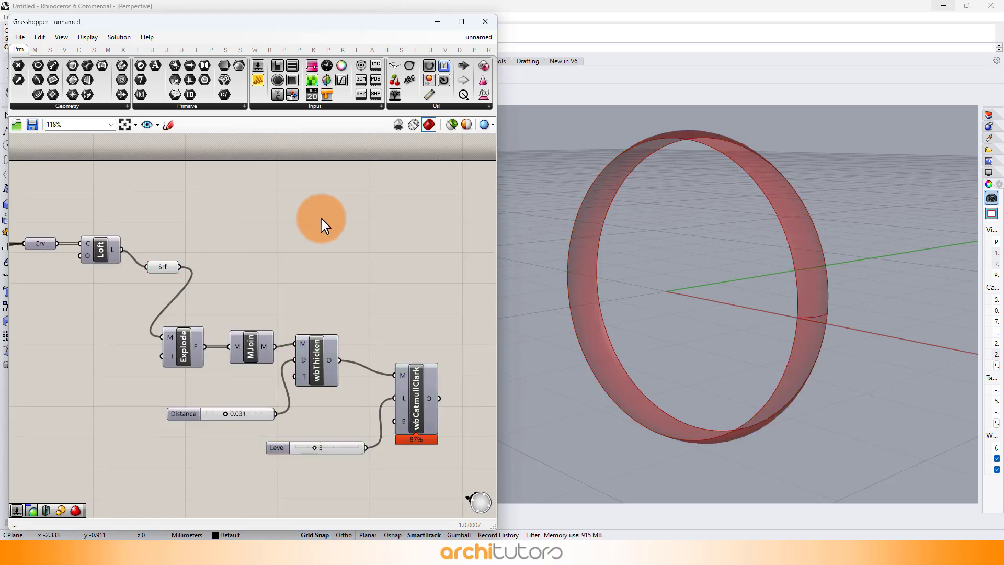
Place an Isotrim (SubSrf) component to the right of the Srf component
{"action": "double_click", "coordinate": [321, 220]}
{"action": "type", "text": "isotri"}
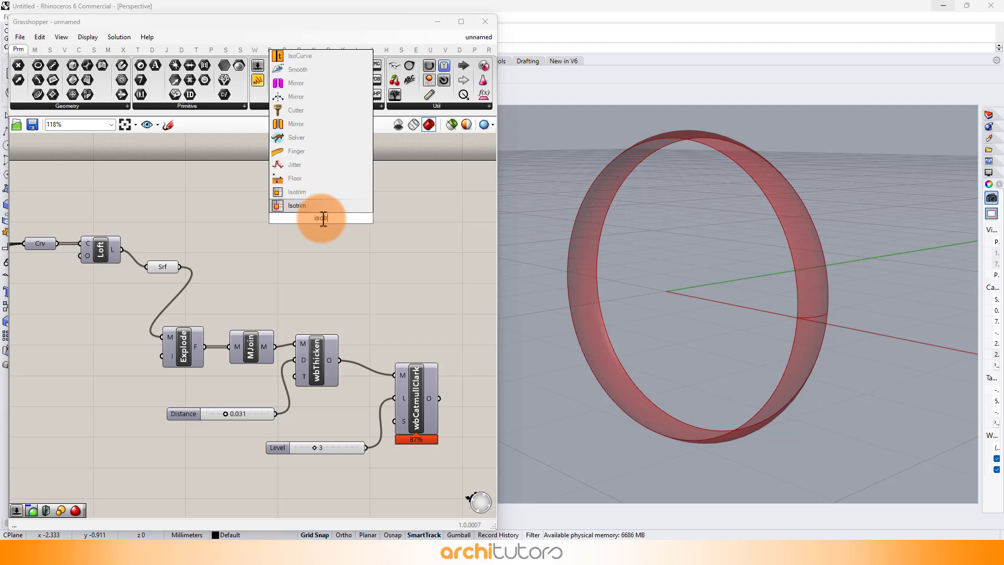
{"action": "left_click", "coordinate": [318, 206]}
{"action": "left_click_drag", "start_coordinate": [188, 268], "coordinate": [221, 246]}
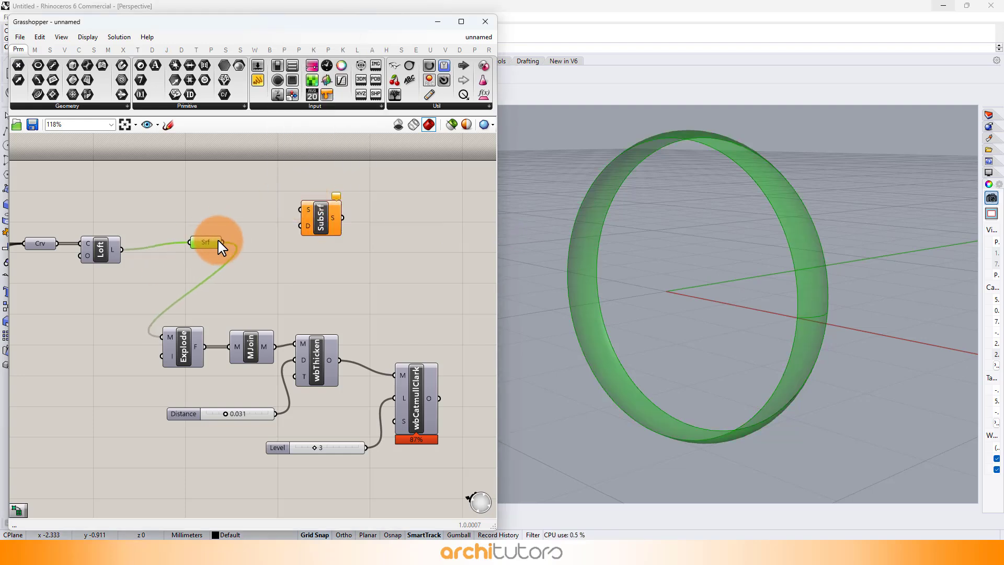
{"action": "left_click_drag", "start_coordinate": [295, 214], "coordinate": [428, 237]}
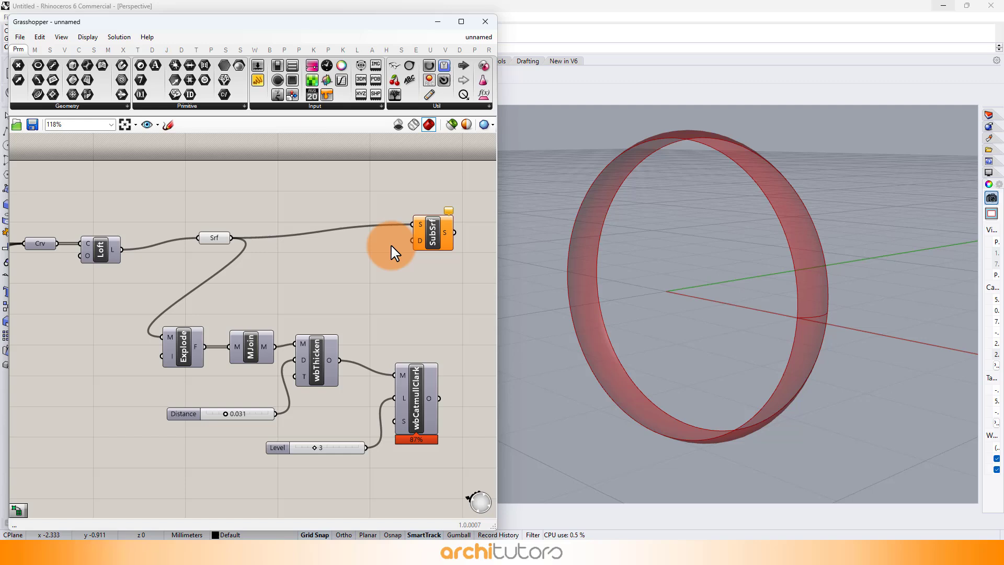
{"action": "scroll", "coordinate": [377, 259], "scroll_direction": "up", "scroll_amount": 2}
{"action": "double_click", "coordinate": [283, 292]}
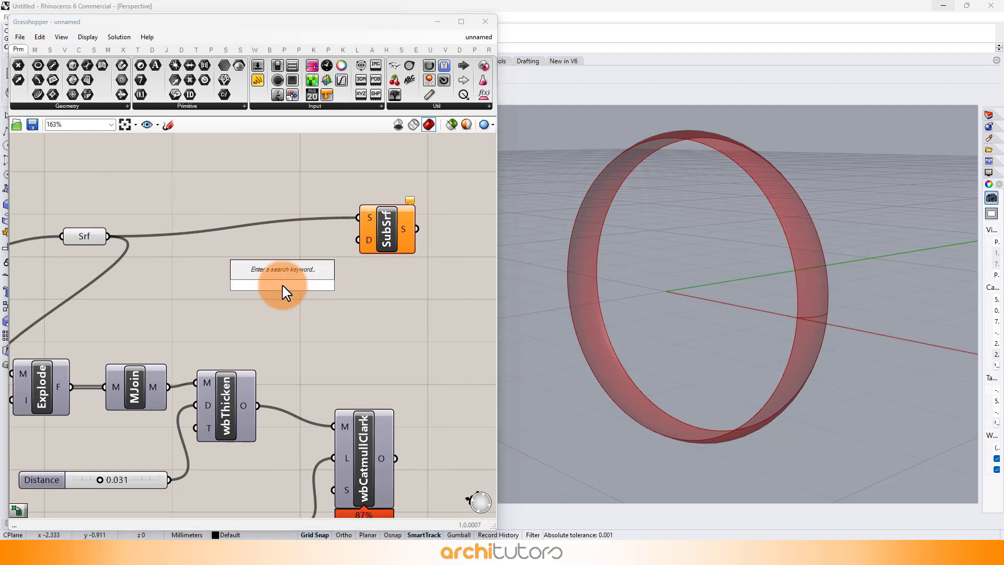
{"action": "type", "text": "divi"}
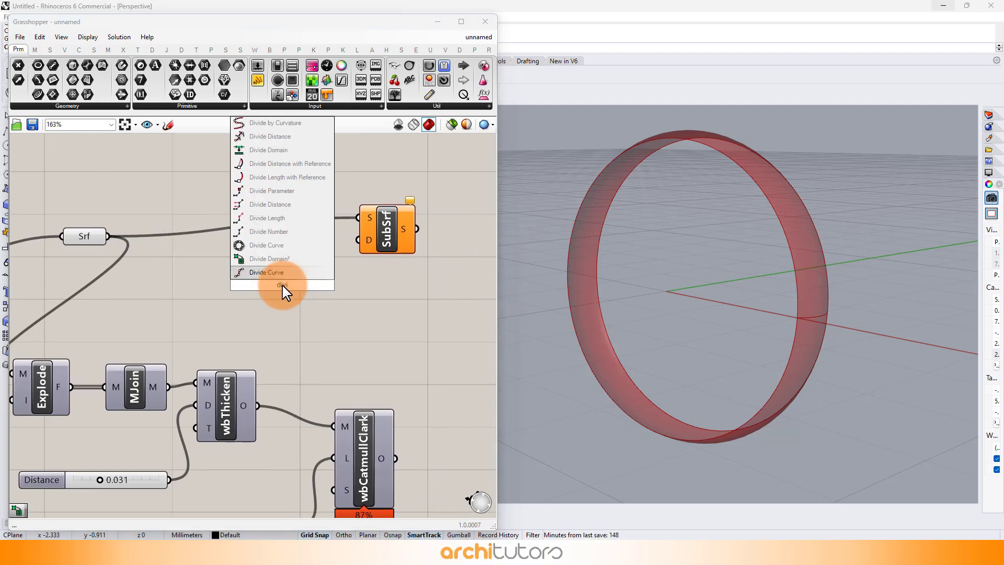
Add number sliders of 50 and 5 as the Divide component's counts
{"action": "left_click_drag", "start_coordinate": [89, 244], "coordinate": [93, 226]}
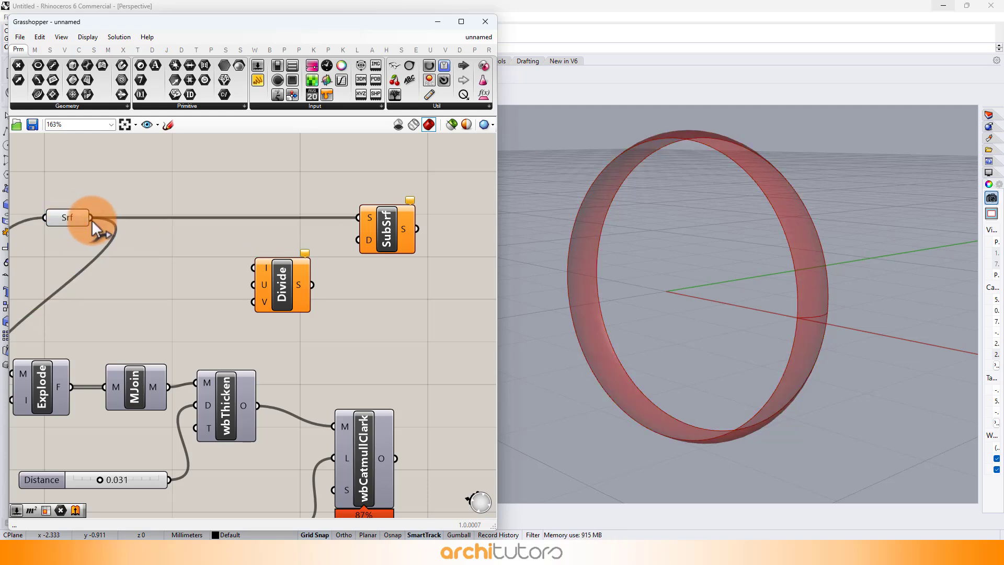
{"action": "double_click", "coordinate": [135, 314]}
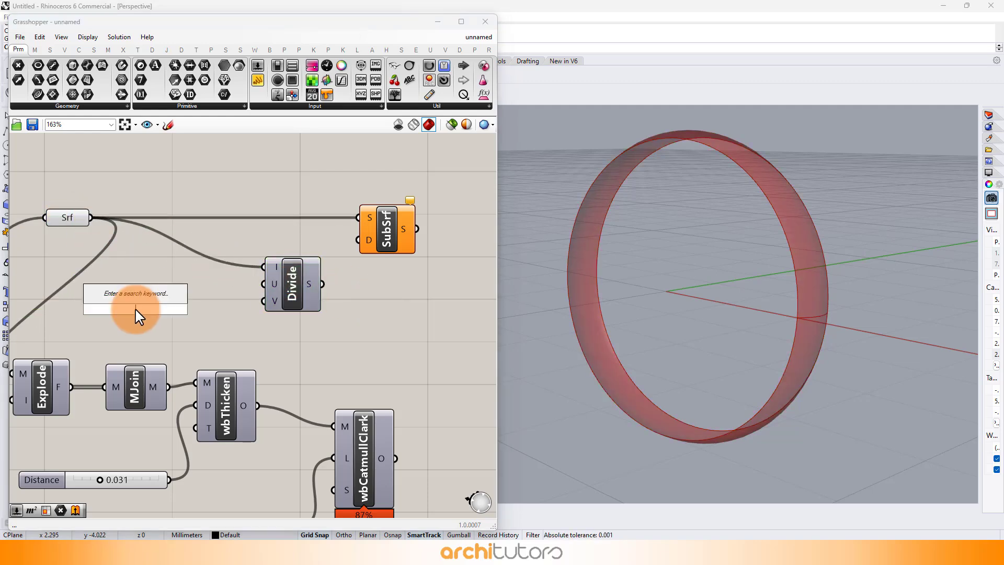
{"action": "key", "text": "Return"}
{"action": "scroll", "coordinate": [201, 303], "scroll_direction": "up", "scroll_amount": 2}
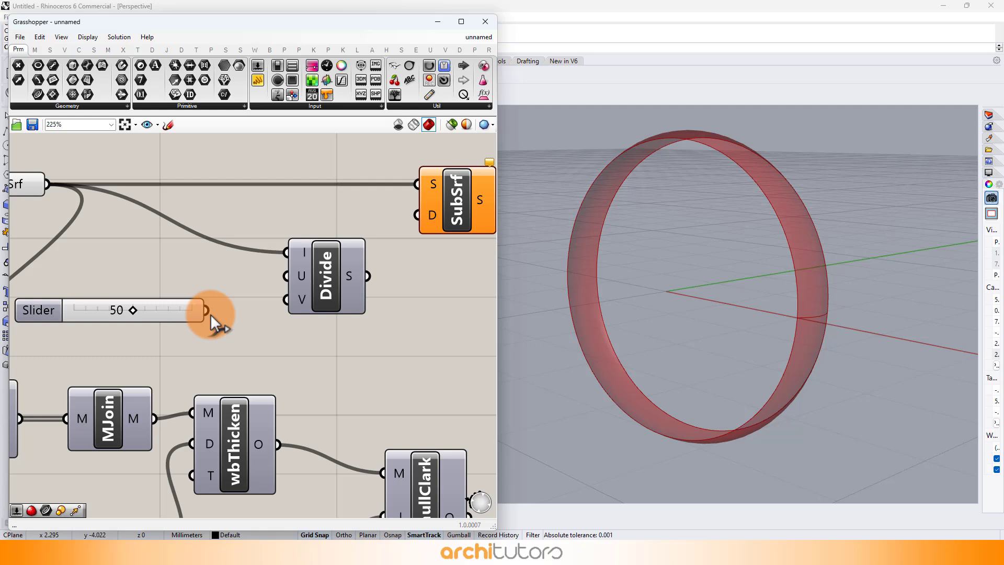
{"action": "left_click_drag", "start_coordinate": [212, 314], "coordinate": [287, 299]}
{"action": "double_click", "coordinate": [130, 286]}
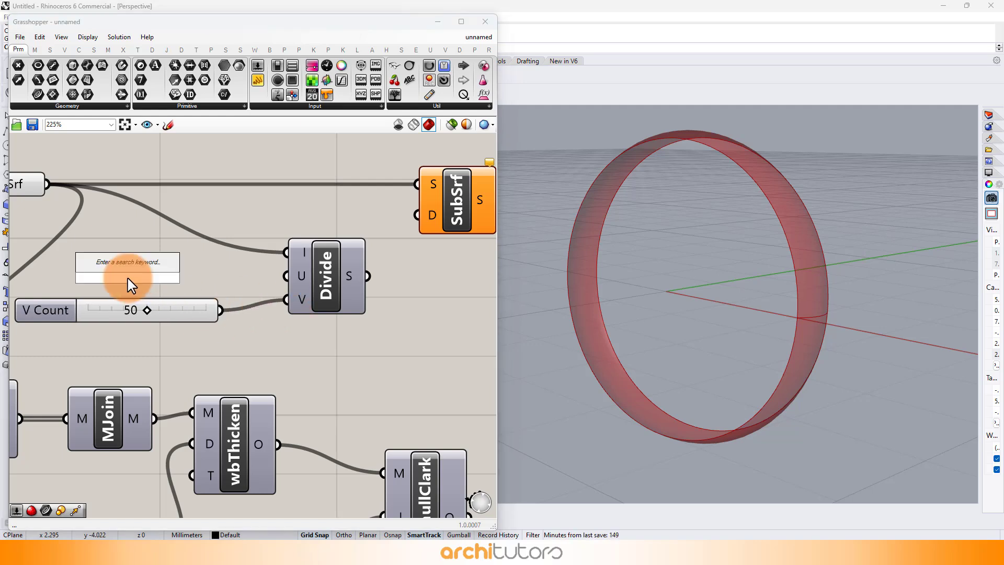
{"action": "type", "text": "5"}
{"action": "key", "text": "Return"}
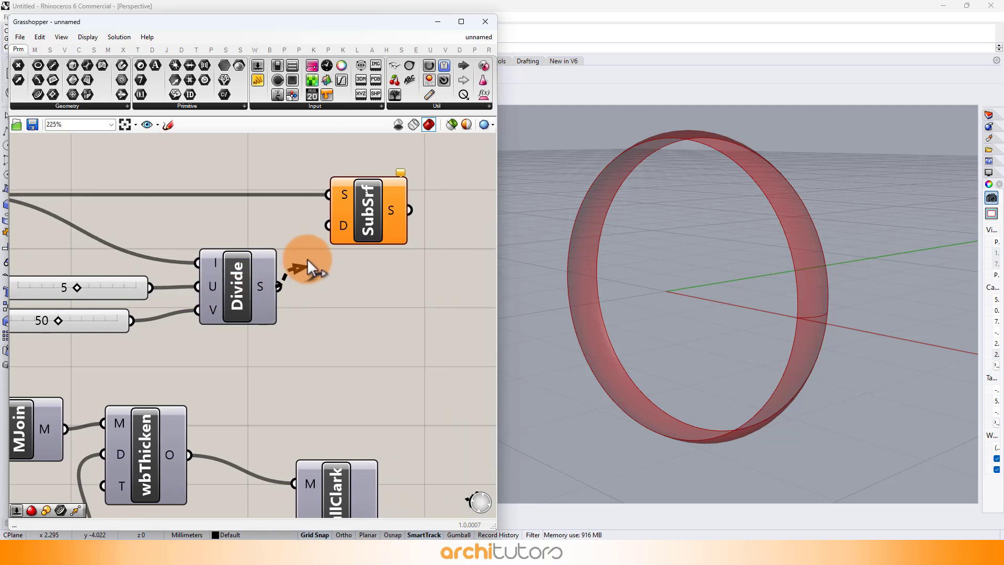
Feed the divided domains into Isotrim and reparameterize its S output
{"action": "left_click_drag", "start_coordinate": [274, 276], "coordinate": [328, 215]}
{"action": "right_click", "coordinate": [320, 226]}
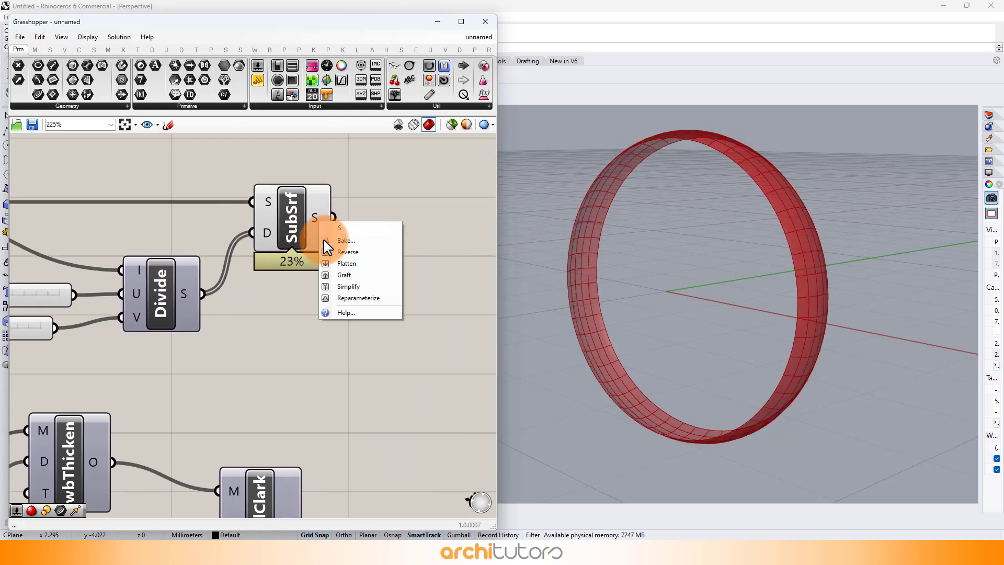
{"action": "left_click", "coordinate": [349, 298]}
{"action": "scroll", "coordinate": [303, 246], "scroll_direction": "down", "scroll_amount": 1}
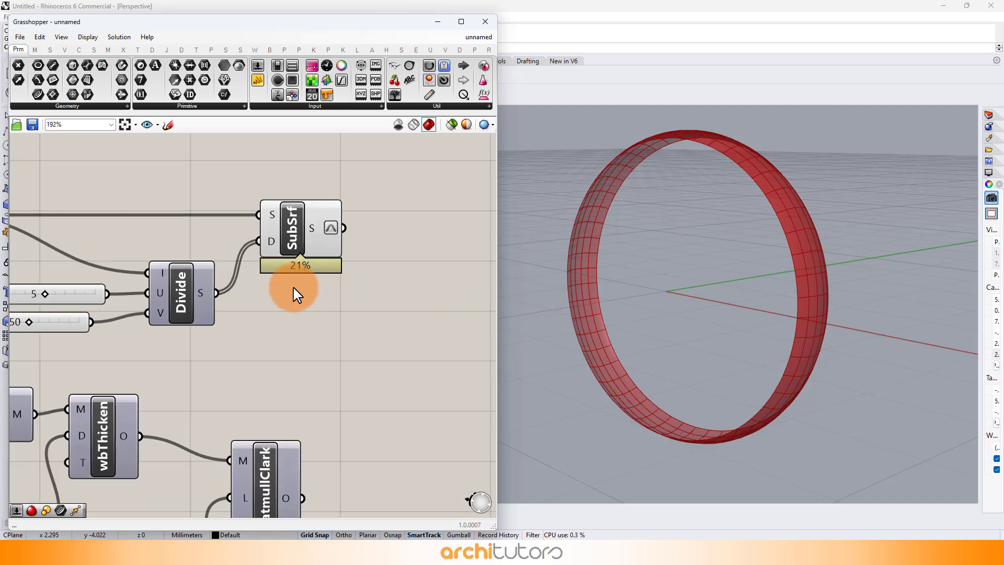
{"action": "scroll", "coordinate": [293, 281], "scroll_direction": "up", "scroll_amount": 3}
Set the surface division counts to 8 (U) and 60 (V)
{"action": "left_click_drag", "start_coordinate": [148, 279], "coordinate": [99, 279]}
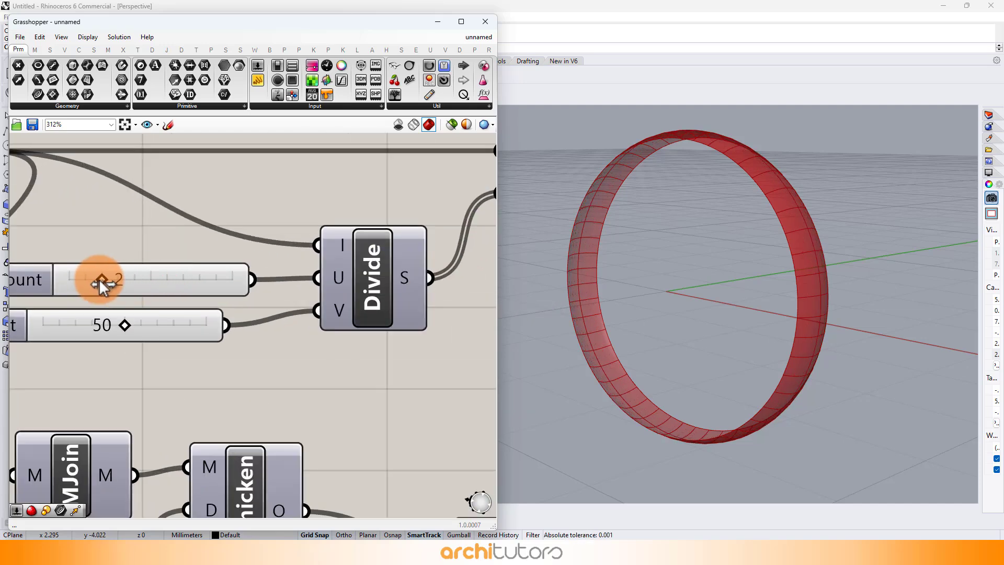
{"action": "right_click_drag", "start_coordinate": [789, 319], "coordinate": [768, 313]}
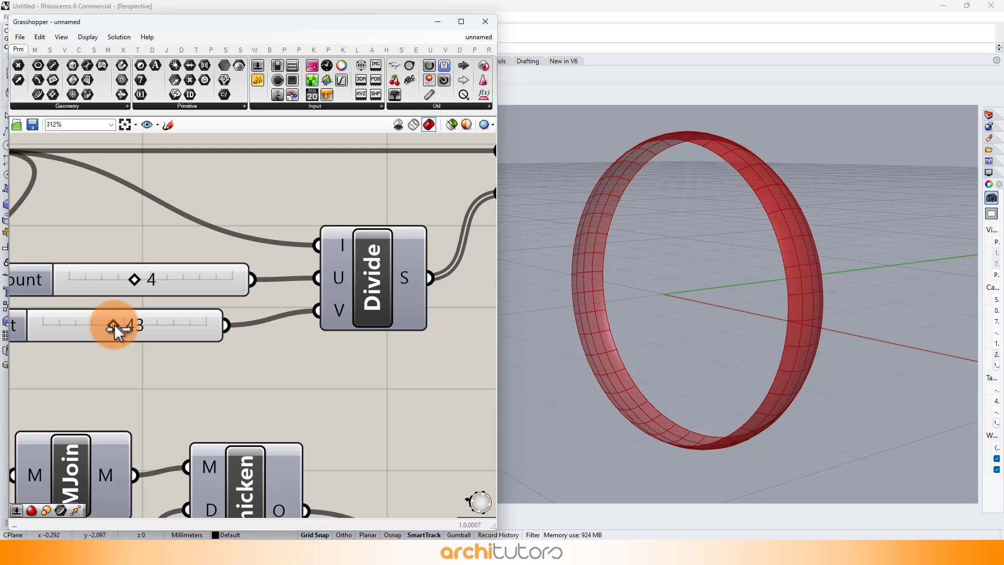
{"action": "left_click_drag", "start_coordinate": [122, 328], "coordinate": [117, 328]}
{"action": "double_click", "coordinate": [166, 331]}
{"action": "type", "text": "60"}
{"action": "key", "text": "Return"}
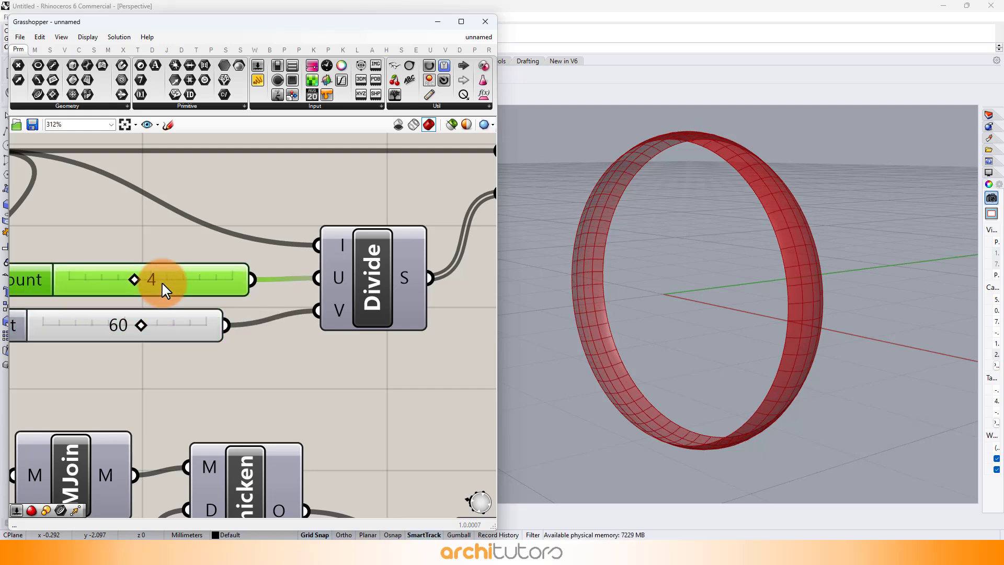
{"action": "double_click", "coordinate": [163, 287]}
{"action": "type", "text": "8"}
{"action": "key", "text": "Return"}
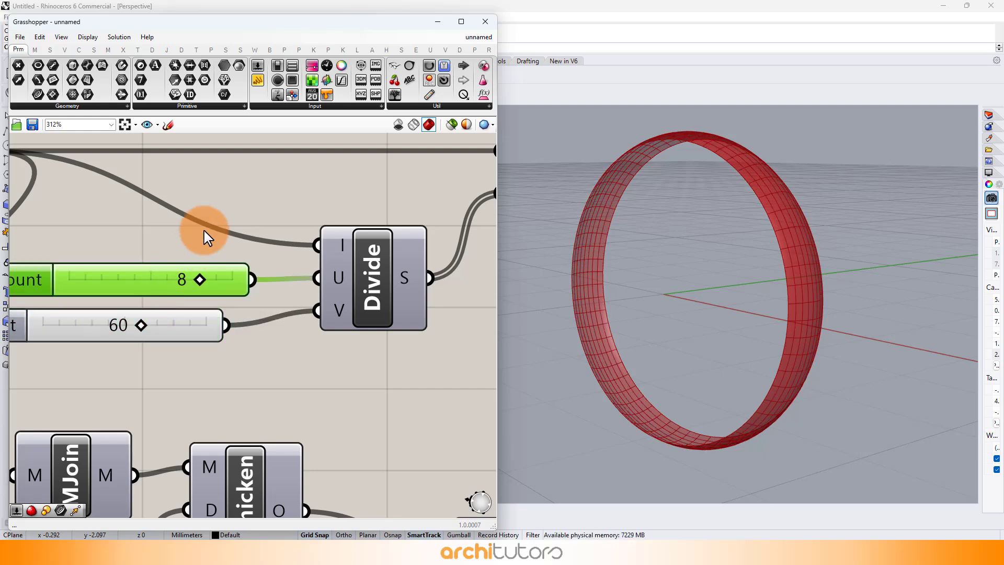
{"action": "scroll", "coordinate": [236, 225], "scroll_direction": "down", "scroll_amount": 2}
{"action": "scroll", "coordinate": [213, 243], "scroll_direction": "down", "scroll_amount": 2}
{"action": "scroll", "coordinate": [288, 250], "scroll_direction": "up", "scroll_amount": 1}
Offset the sub-surfaces using a slider named Distance set to 0.00
{"action": "double_click", "coordinate": [323, 250]}
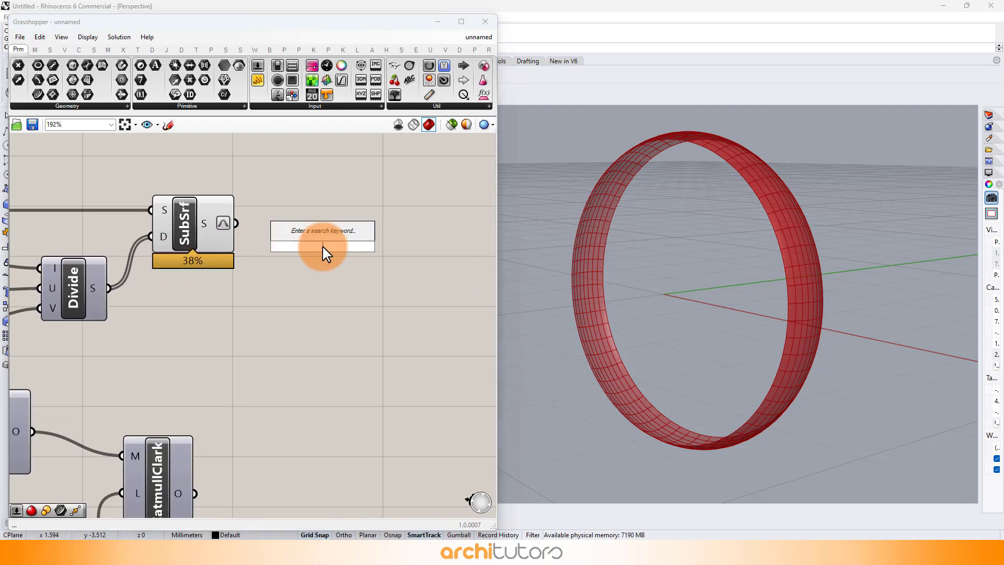
{"action": "type", "text": "offset"}
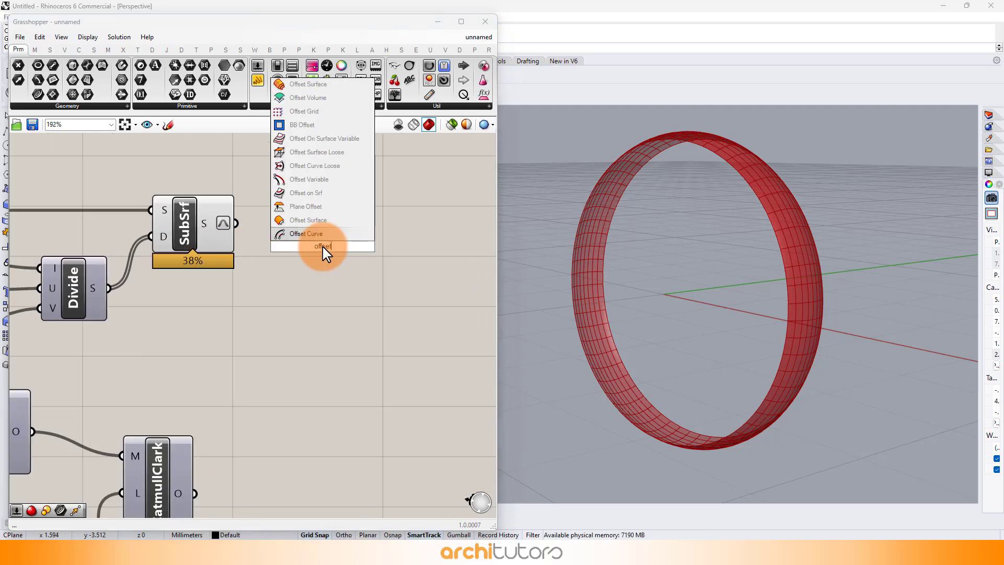
{"action": "left_click", "coordinate": [310, 233]}
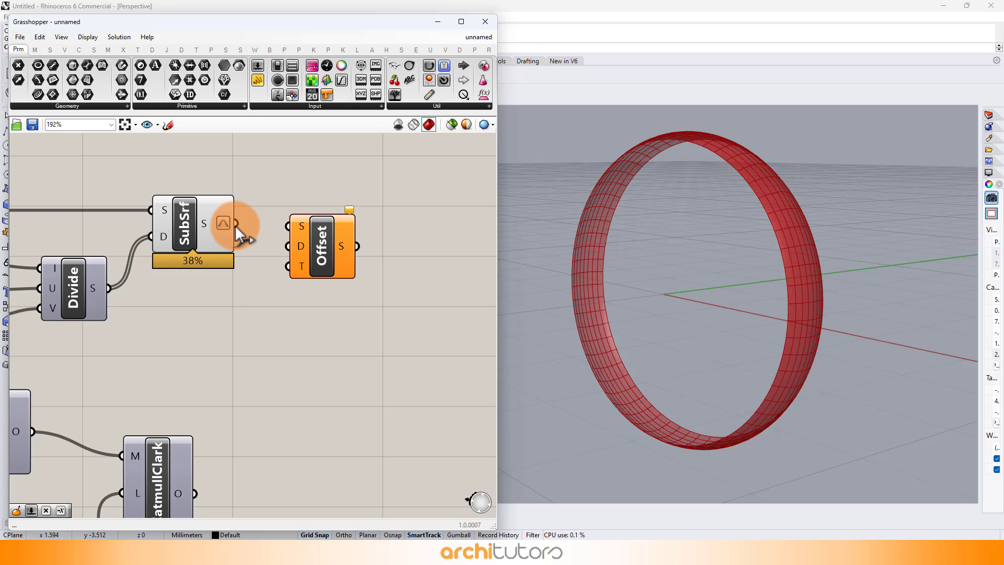
{"action": "left_click_drag", "start_coordinate": [235, 223], "coordinate": [343, 223]}
{"action": "left_click", "coordinate": [226, 315]}
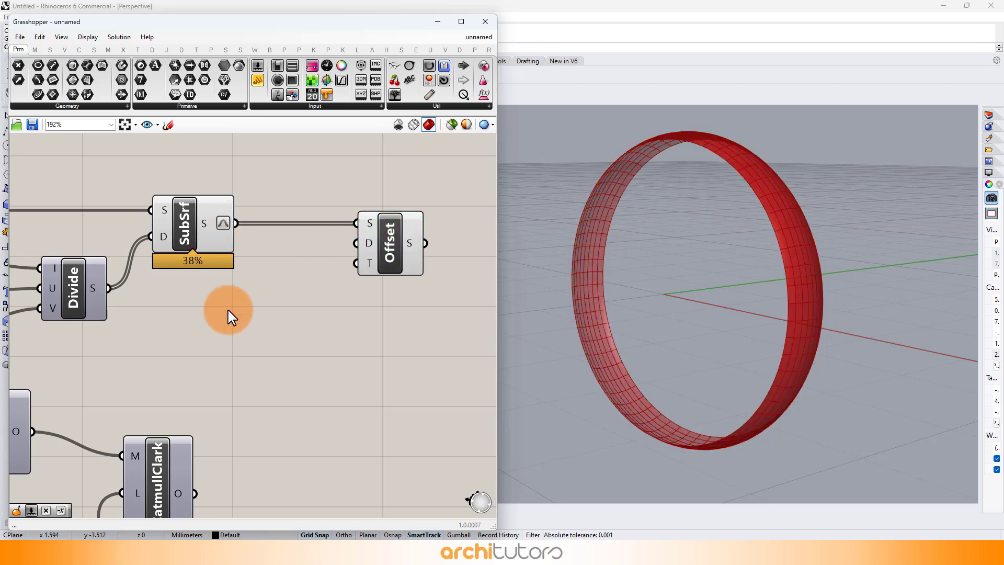
{"action": "double_click", "coordinate": [228, 316]}
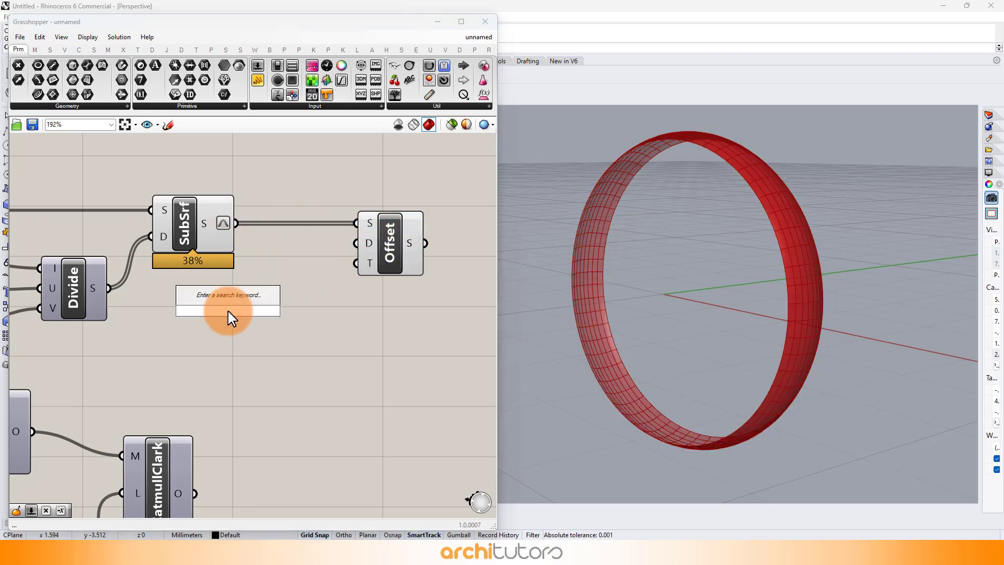
{"action": "type", "text": "0.00"}
{"action": "key", "text": "Return"}
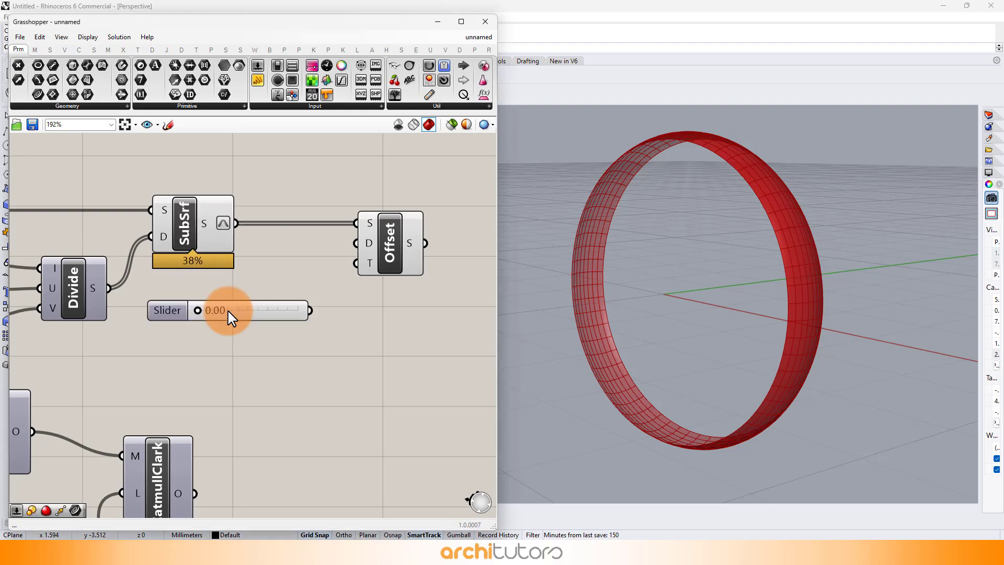
{"action": "left_click_drag", "start_coordinate": [359, 242], "coordinate": [358, 240]}
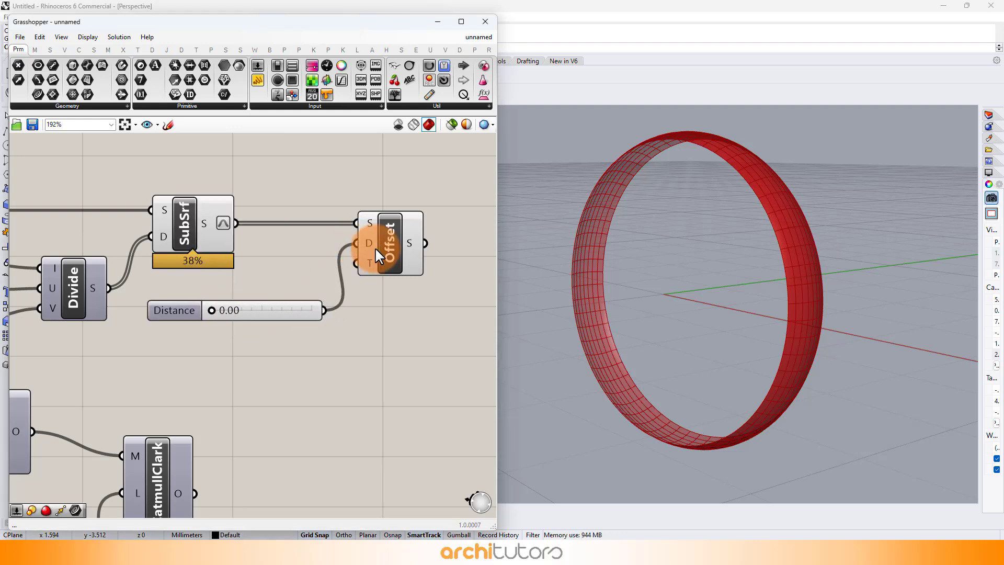
{"action": "left_click", "coordinate": [375, 248]}
{"action": "left_click", "coordinate": [366, 315]}
Place an Evaluate Surface component beside the Offset component
{"action": "right_click_drag", "start_coordinate": [393, 288], "coordinate": [400, 268]}
{"action": "double_click", "coordinate": [401, 269]}
{"action": "type", "text": "ec"}
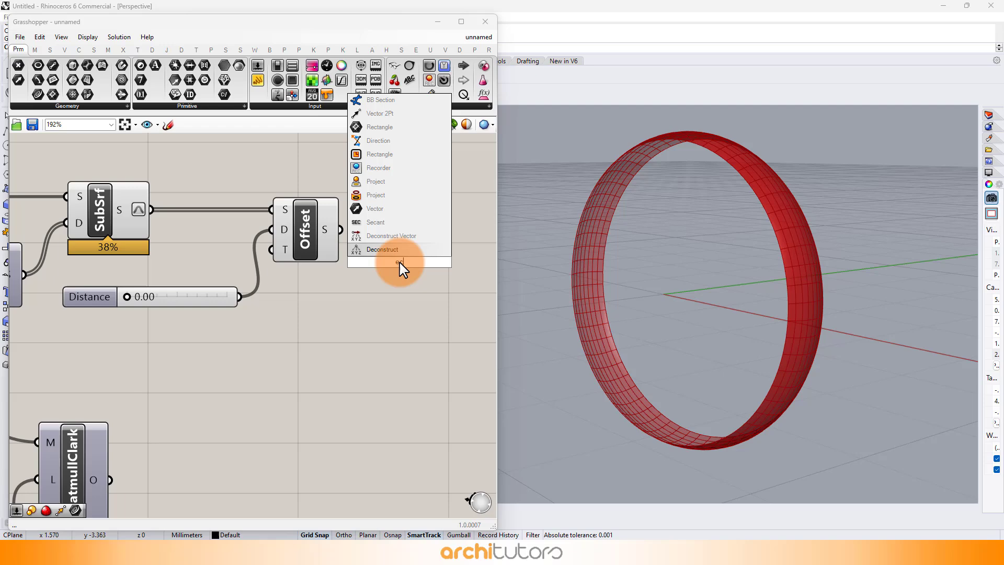
{"action": "key", "text": "BackSpace"}
{"action": "key", "text": "BackSpace"}
{"action": "type", "text": "eval"}
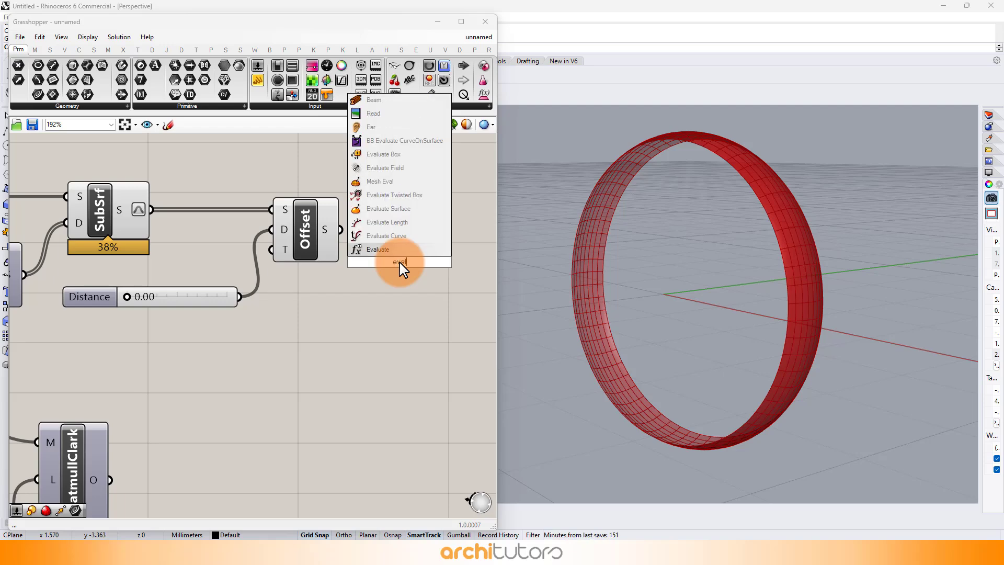
{"action": "left_click", "coordinate": [389, 209]}
{"action": "scroll", "coordinate": [338, 223], "scroll_direction": "up", "scroll_amount": 1}
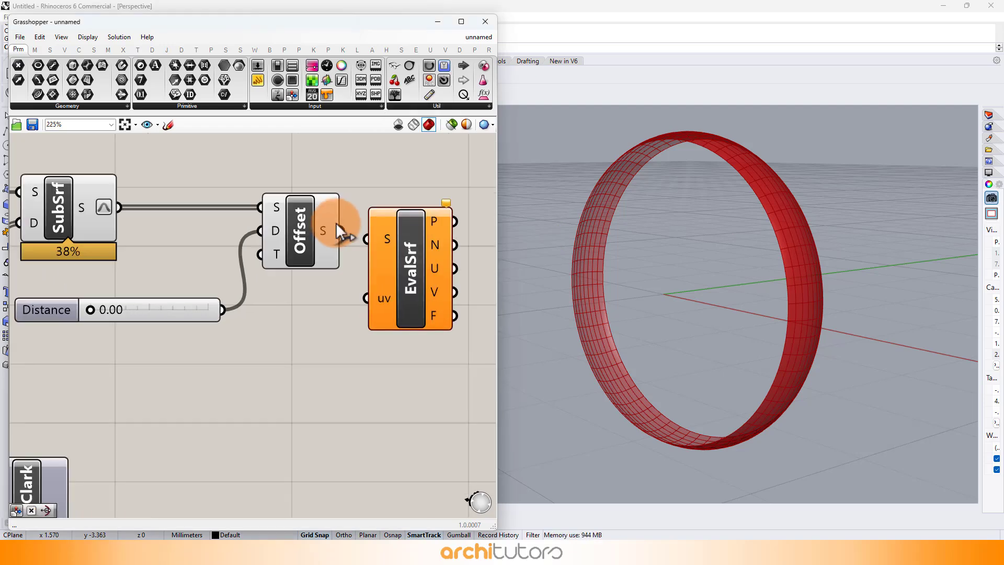
{"action": "scroll", "coordinate": [421, 314], "scroll_direction": "down", "scroll_amount": 2}
{"action": "scroll", "coordinate": [333, 250], "scroll_direction": "up", "scroll_amount": 1}
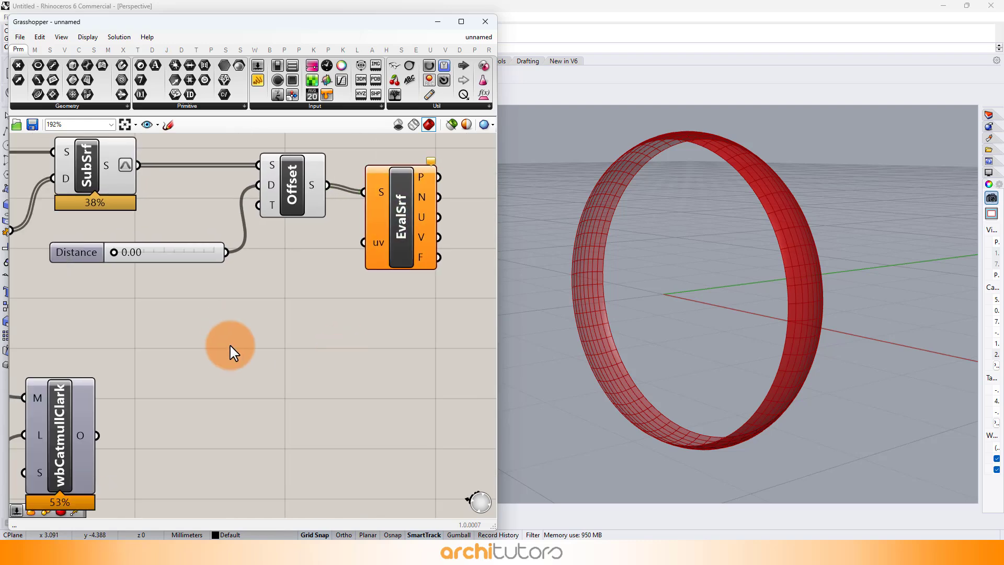
Wire a multidimensional slider at 0.5, 0.5 into EvalSrf's uv input
{"action": "double_click", "coordinate": [230, 351]}
{"action": "type", "text": "m"}
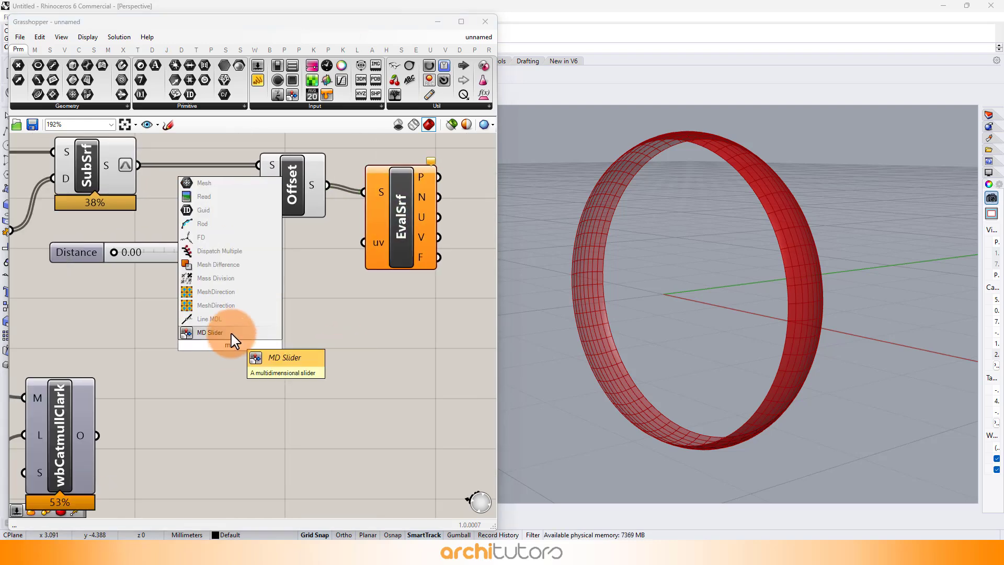
{"action": "left_click", "coordinate": [232, 337]}
{"action": "scroll", "coordinate": [314, 263], "scroll_direction": "up", "scroll_amount": 1}
{"action": "left_click_drag", "start_coordinate": [334, 241], "coordinate": [247, 354]}
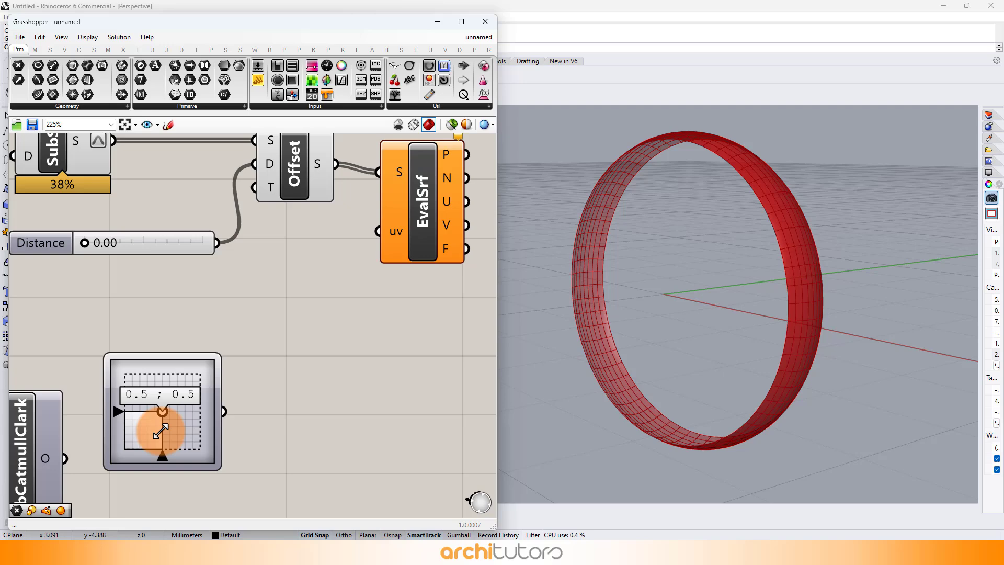
{"action": "left_click_drag", "start_coordinate": [184, 426], "coordinate": [384, 236]}
{"action": "right_click_drag", "start_coordinate": [418, 330], "coordinate": [249, 359]}
{"action": "left_click", "coordinate": [268, 278]}
{"action": "middle_click", "coordinate": [268, 278]}
{"action": "left_click", "coordinate": [293, 258]}
{"action": "left_click", "coordinate": [340, 236]}
{"action": "right_click_drag", "start_coordinate": [341, 236], "coordinate": [298, 229]}
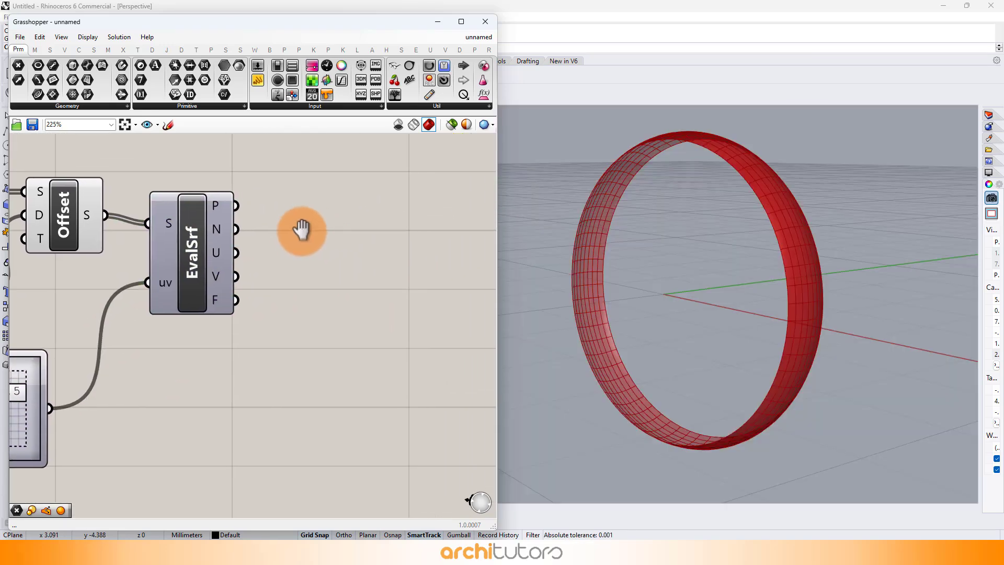
{"action": "double_click", "coordinate": [326, 211]}
{"action": "type", "text": "sphe"}
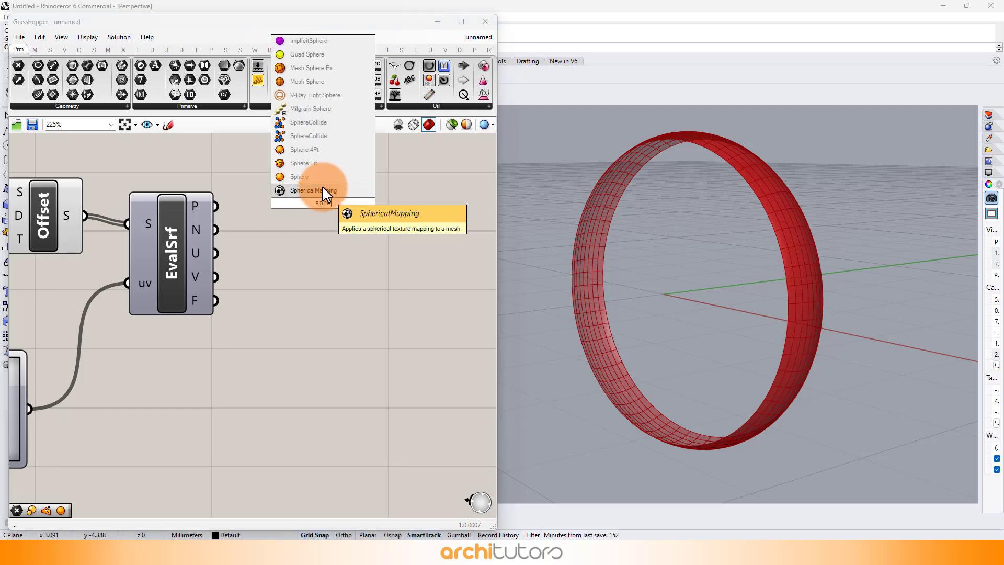
Place spheres of radius 0.02 at the EvalSrf evaluated points
{"action": "left_click", "coordinate": [315, 176]}
{"action": "scroll", "coordinate": [284, 253], "scroll_direction": "up", "scroll_amount": 1}
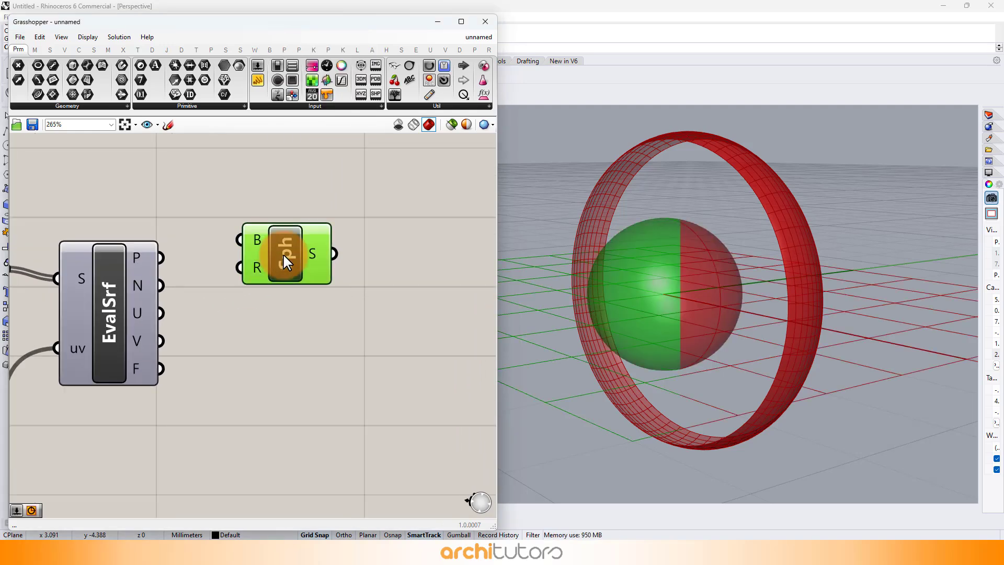
{"action": "double_click", "coordinate": [180, 203]}
{"action": "type", "text": "0.02"}
{"action": "key", "text": "Return"}
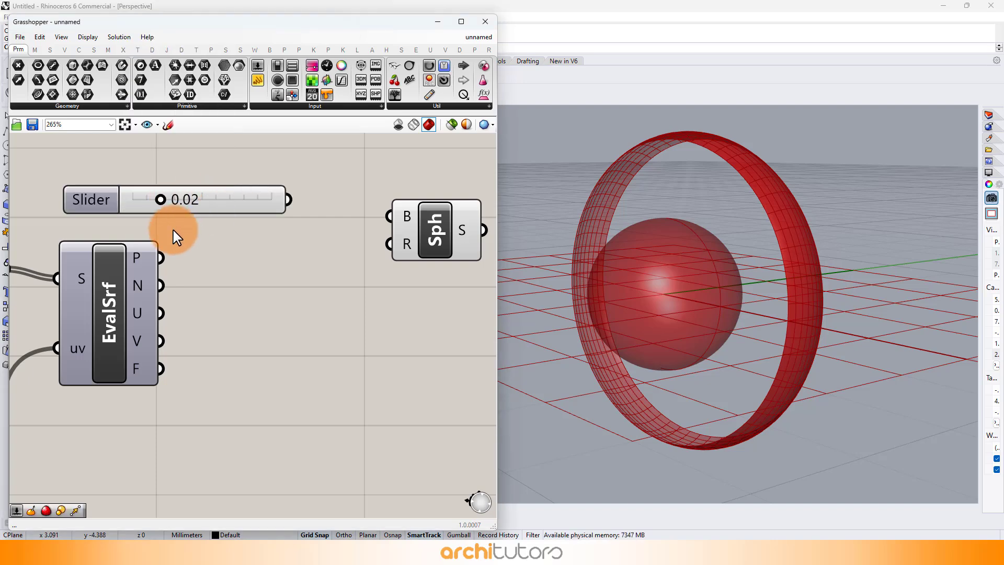
{"action": "left_click_drag", "start_coordinate": [288, 199], "coordinate": [390, 244]}
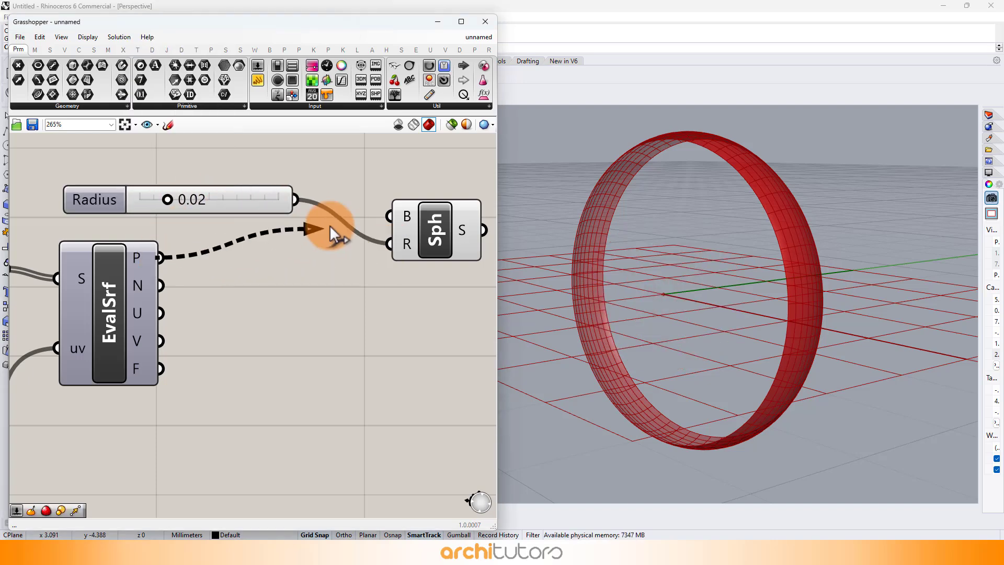
{"action": "left_click_drag", "start_coordinate": [160, 258], "coordinate": [390, 216]}
{"action": "scroll", "coordinate": [228, 286], "scroll_direction": "down", "scroll_amount": 2}
{"action": "scroll", "coordinate": [359, 264], "scroll_direction": "down", "scroll_amount": 2}
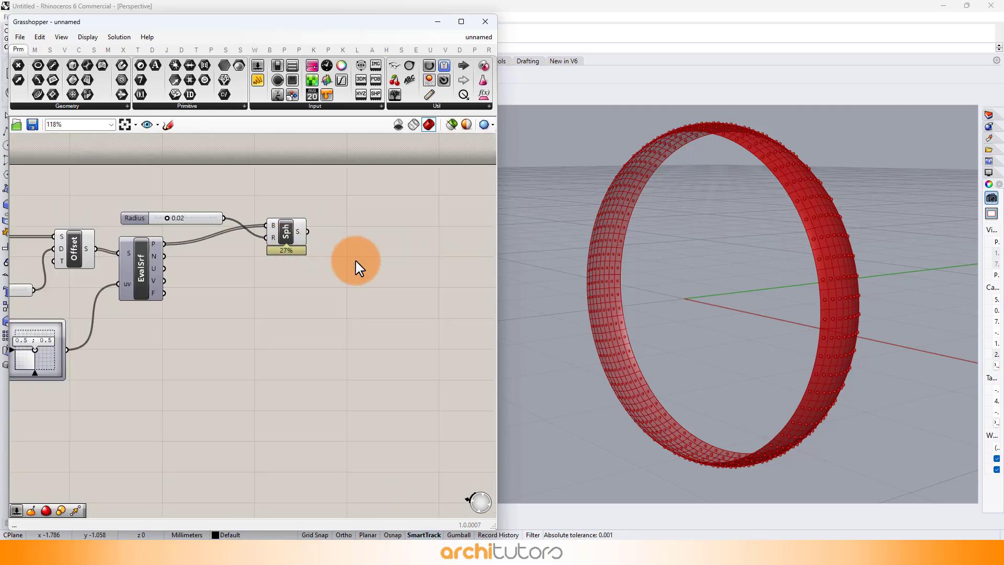
{"action": "double_click", "coordinate": [357, 263]}
{"action": "type", "text": "m"}
Add a Metal preview fed by the spheres and position it below them
{"action": "left_click", "coordinate": [341, 221]}
{"action": "scroll", "coordinate": [314, 241], "scroll_direction": "up", "scroll_amount": 2}
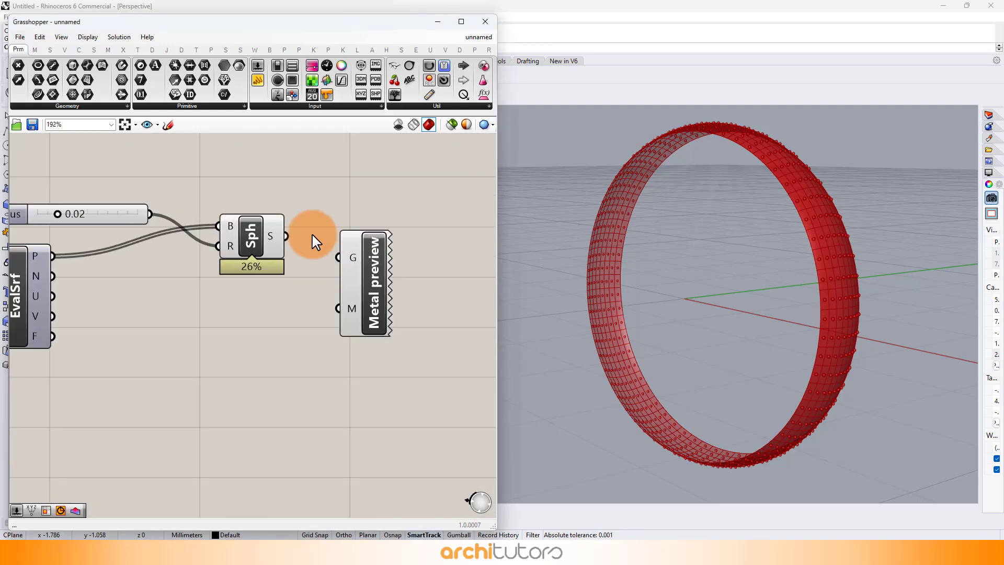
{"action": "left_click_drag", "start_coordinate": [308, 242], "coordinate": [339, 258]}
{"action": "left_click_drag", "start_coordinate": [356, 294], "coordinate": [357, 420]}
{"action": "scroll", "coordinate": [325, 269], "scroll_direction": "down", "scroll_amount": 2}
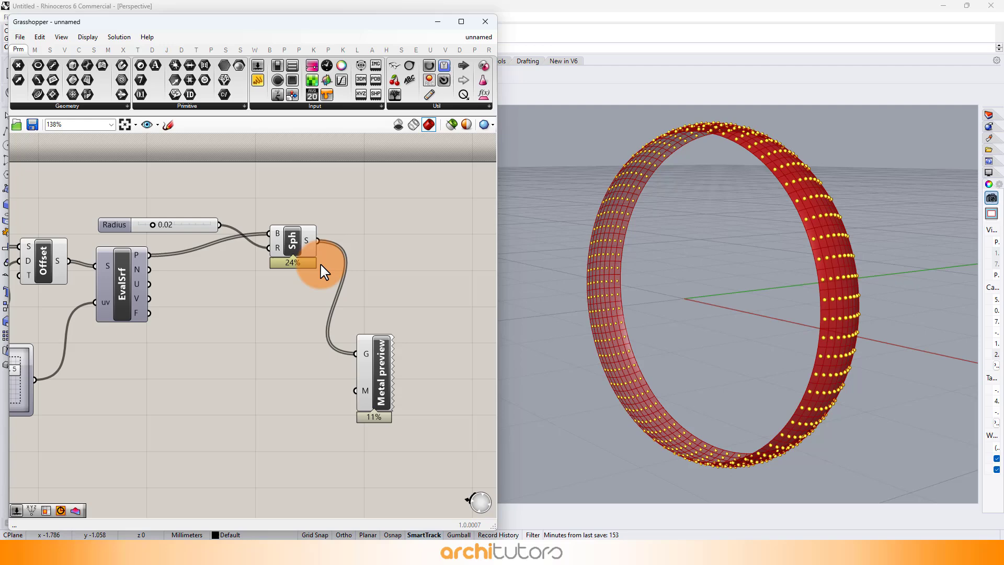
Try fewer U divisions on the band, then restore U to 8
{"action": "right_click_drag", "start_coordinate": [358, 259], "coordinate": [292, 213]}
{"action": "scroll", "coordinate": [236, 227], "scroll_direction": "up", "scroll_amount": 4}
{"action": "mouse_move", "coordinate": [206, 235]}
{"action": "left_mouse_down"}
{"action": "mouse_move", "coordinate": [100, 252]}
{"action": "mouse_move", "coordinate": [213, 250]}
{"action": "left_mouse_up"}
{"action": "mouse_move", "coordinate": [133, 301]}
{"action": "left_mouse_down"}
{"action": "mouse_move", "coordinate": [66, 301]}
{"action": "mouse_move", "coordinate": [202, 298]}
{"action": "left_mouse_up"}
Set V count to 60 and add a Metal preview beside the subdivided band
{"action": "double_click", "coordinate": [191, 303]}
{"action": "type", "text": "60"}
{"action": "key", "text": "Return"}
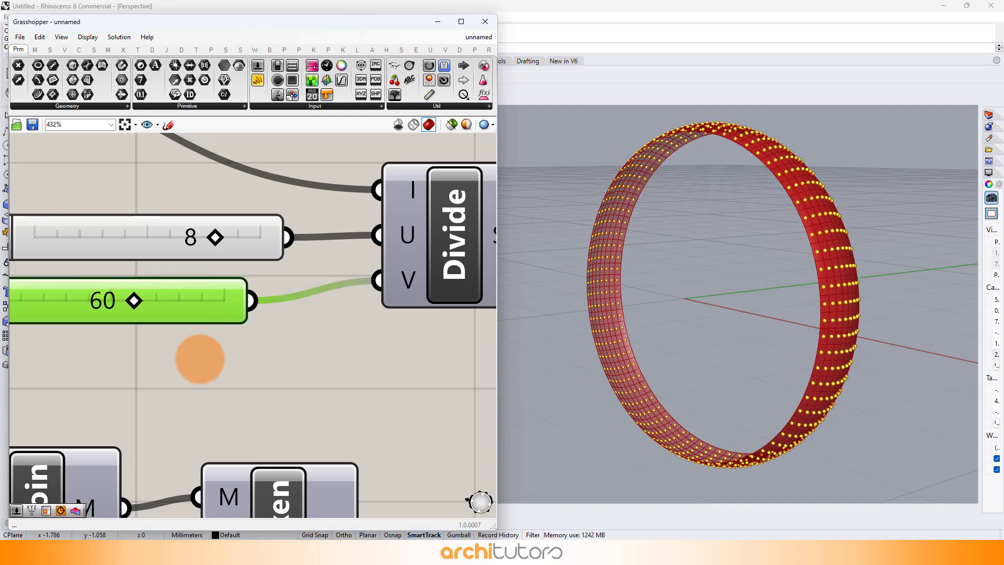
{"action": "scroll", "coordinate": [236, 296], "scroll_direction": "down", "scroll_amount": 3}
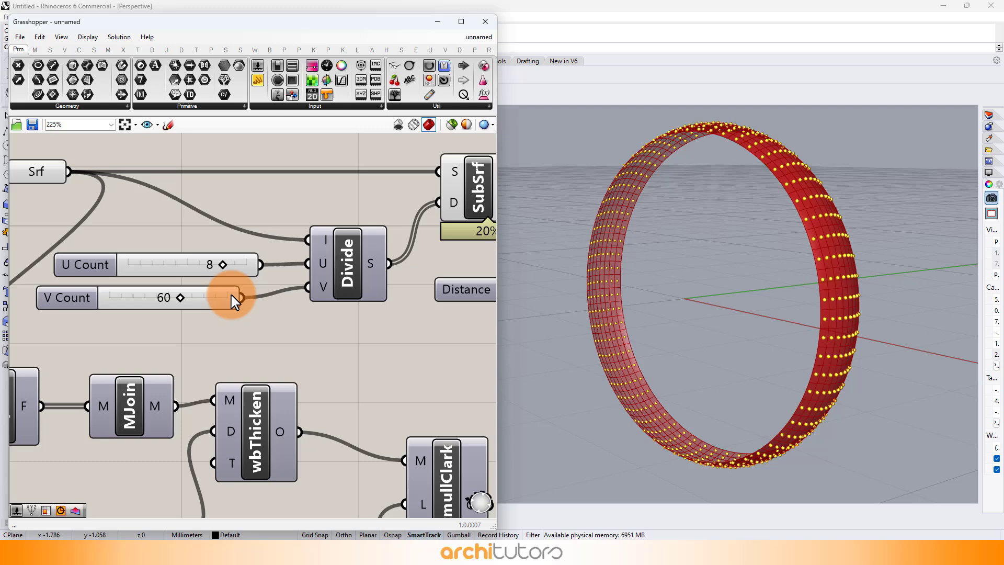
{"action": "scroll", "coordinate": [262, 264], "scroll_direction": "down", "scroll_amount": 2}
{"action": "mouse_move", "coordinate": [262, 265]}
{"action": "right_mouse_down"}
{"action": "mouse_move", "coordinate": [183, 210]}
{"action": "mouse_move", "coordinate": [202, 291]}
{"action": "mouse_move", "coordinate": [148, 288]}
{"action": "right_mouse_up"}
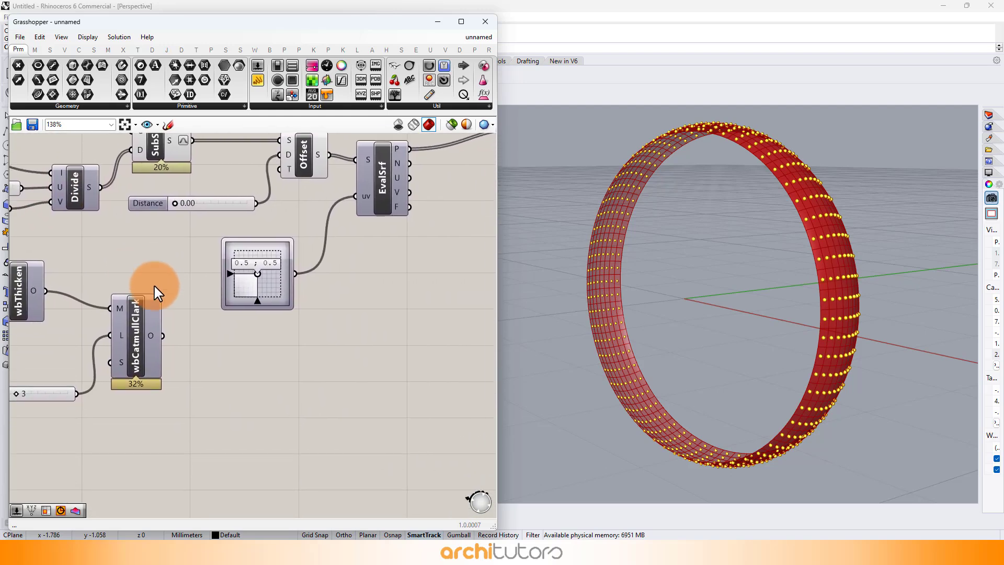
{"action": "scroll", "coordinate": [224, 351], "scroll_direction": "up", "scroll_amount": 1}
{"action": "double_click", "coordinate": [226, 351]}
{"action": "type", "text": "meta"}
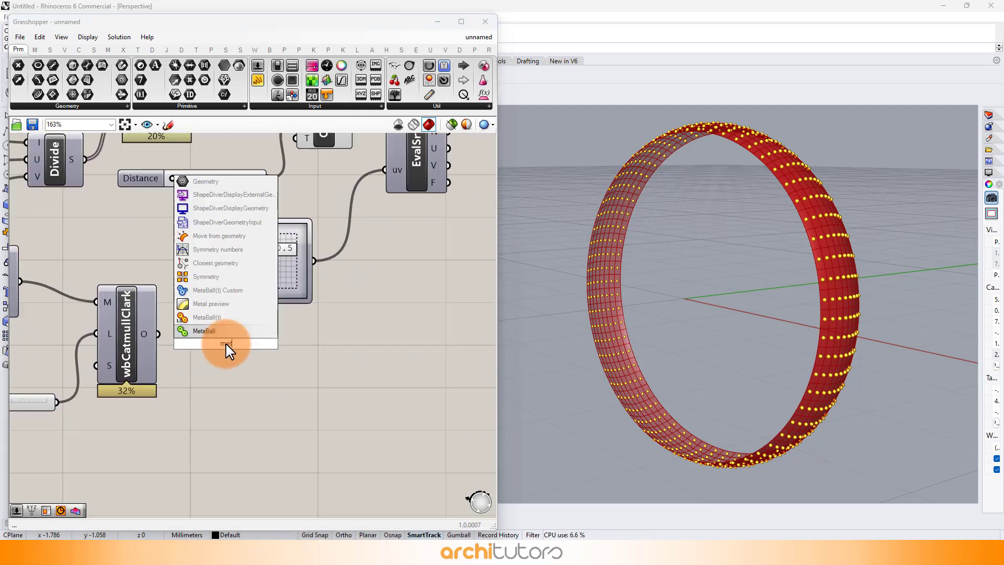
{"action": "left_click", "coordinate": [210, 304]}
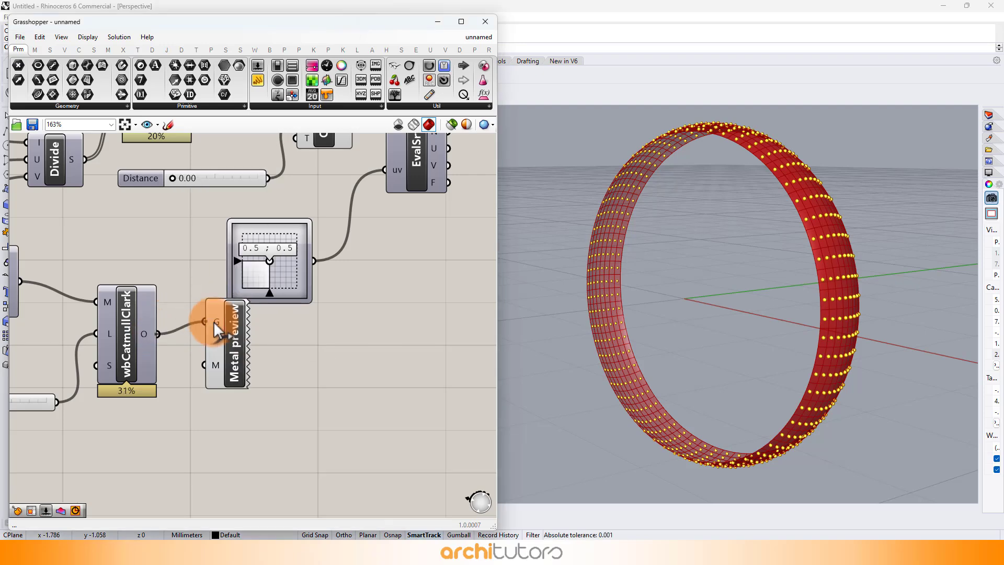
{"action": "left_click_drag", "start_coordinate": [213, 321], "coordinate": [235, 335]}
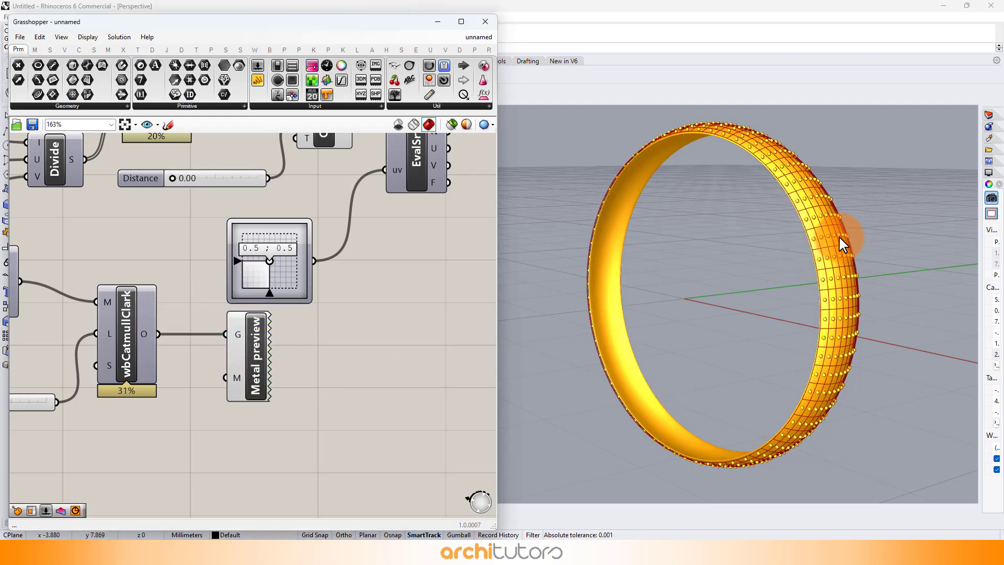
{"action": "scroll", "coordinate": [840, 244], "scroll_direction": "up", "scroll_amount": 3}
{"action": "scroll", "coordinate": [835, 217], "scroll_direction": "up", "scroll_amount": 3}
{"action": "scroll", "coordinate": [834, 213], "scroll_direction": "down", "scroll_amount": 4}
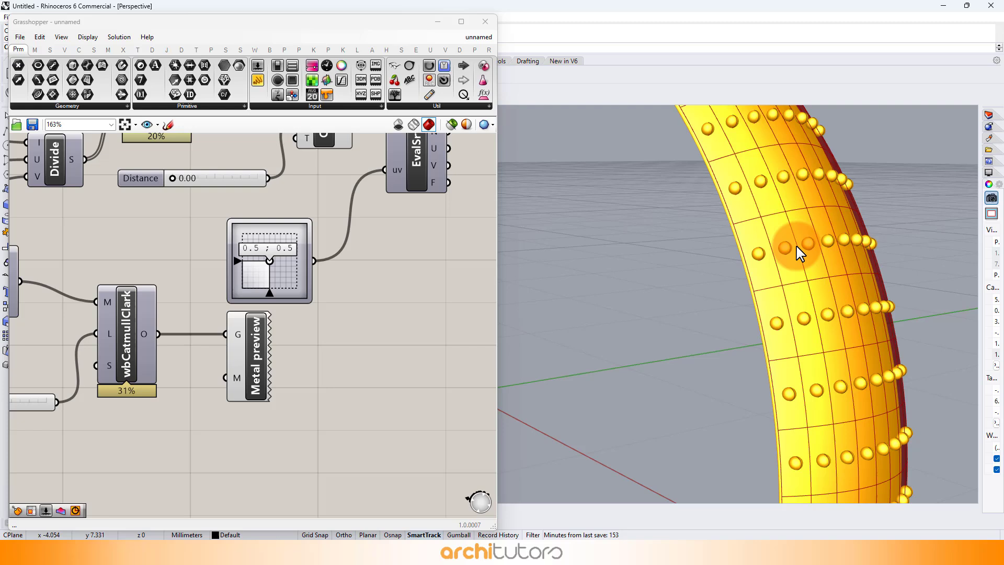
Thin the band's thickness Distance through 0.042 down to 0.031
{"action": "mouse_move", "coordinate": [98, 312]}
{"action": "right_mouse_down"}
{"action": "mouse_move", "coordinate": [259, 263]}
{"action": "mouse_move", "coordinate": [197, 314]}
{"action": "right_mouse_up"}
{"action": "right_click_drag", "start_coordinate": [91, 270], "coordinate": [328, 291]}
{"action": "scroll", "coordinate": [382, 303], "scroll_direction": "up", "scroll_amount": 3}
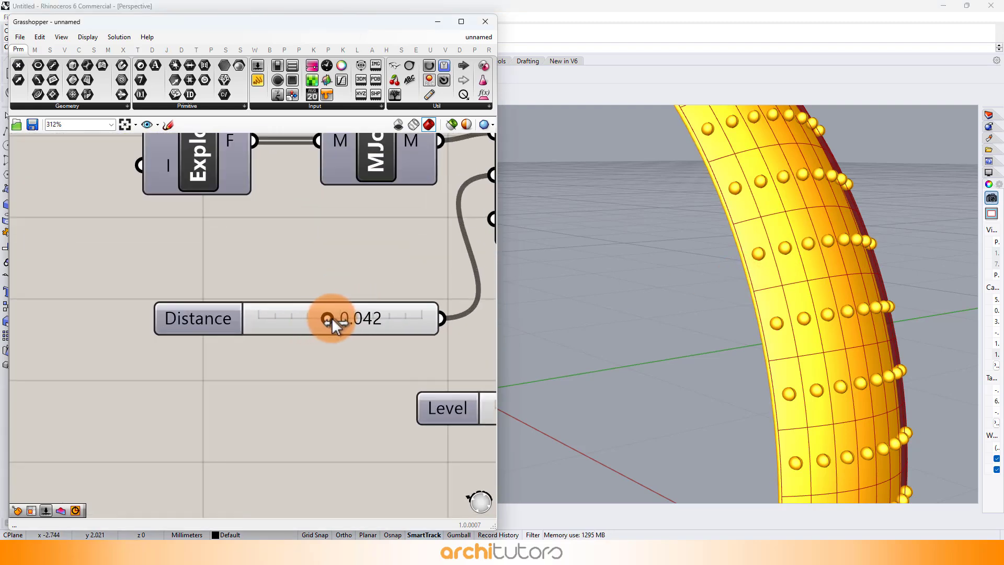
{"action": "left_click_drag", "start_coordinate": [427, 320], "coordinate": [325, 321]}
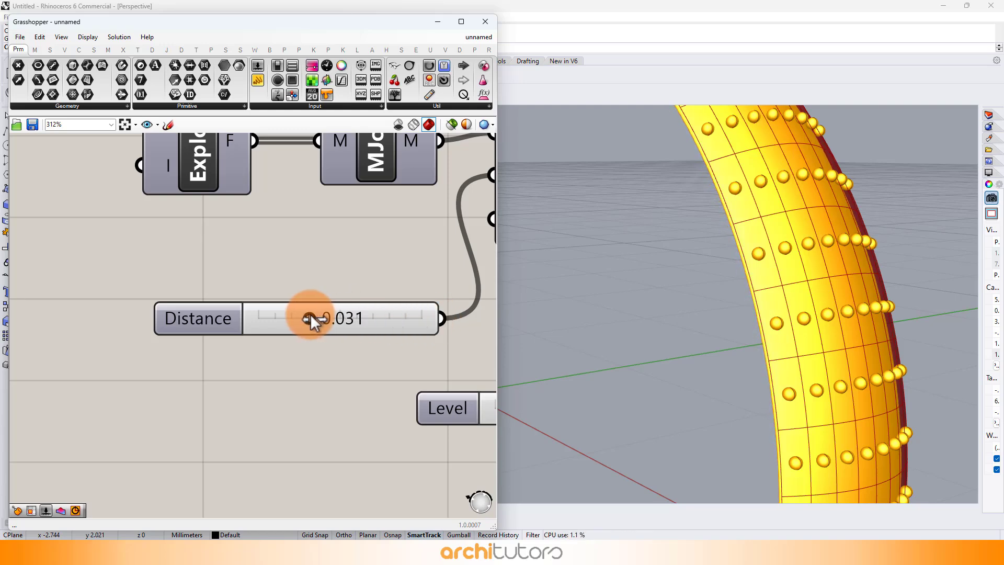
{"action": "mouse_move", "coordinate": [594, 254]}
{"action": "right_mouse_down"}
{"action": "mouse_move", "coordinate": [740, 247]}
{"action": "mouse_move", "coordinate": [687, 261]}
{"action": "mouse_move", "coordinate": [711, 281]}
{"action": "mouse_move", "coordinate": [406, 290]}
{"action": "right_mouse_up"}
{"action": "scroll", "coordinate": [153, 291], "scroll_direction": "down", "scroll_amount": 5}
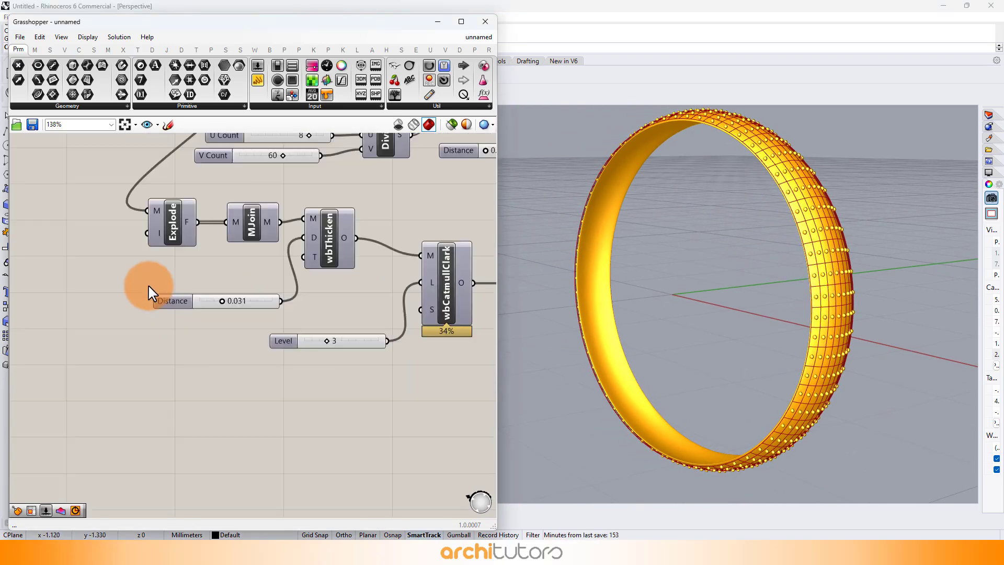
{"action": "scroll", "coordinate": [201, 263], "scroll_direction": "up", "scroll_amount": 2}
{"action": "scroll", "coordinate": [176, 275], "scroll_direction": "up", "scroll_amount": 2}
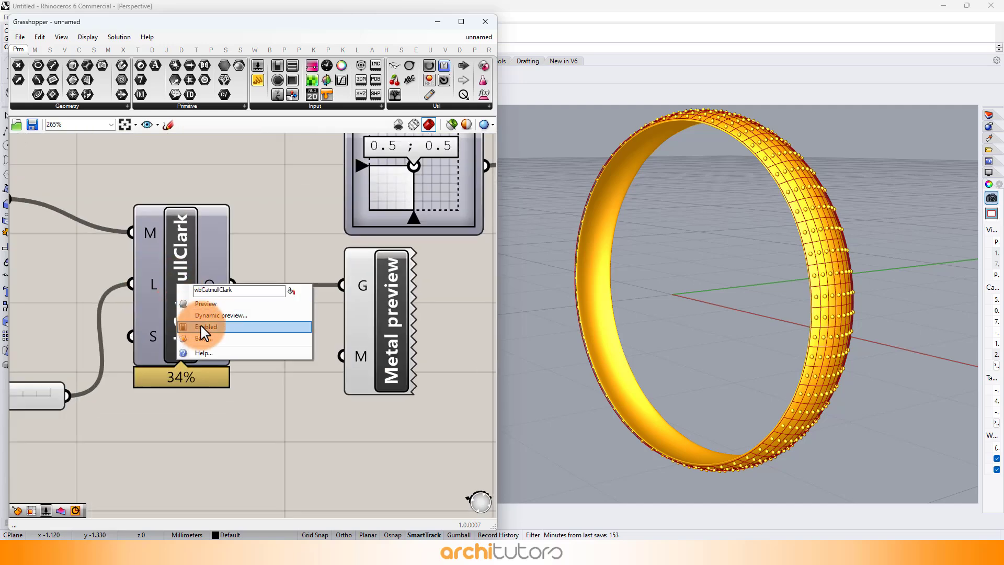
Bake the wbCatmullClark band and the spheres into Rhino
{"action": "right_click", "coordinate": [212, 337]}
{"action": "left_click", "coordinate": [210, 404]}
{"action": "key", "text": "Return"}
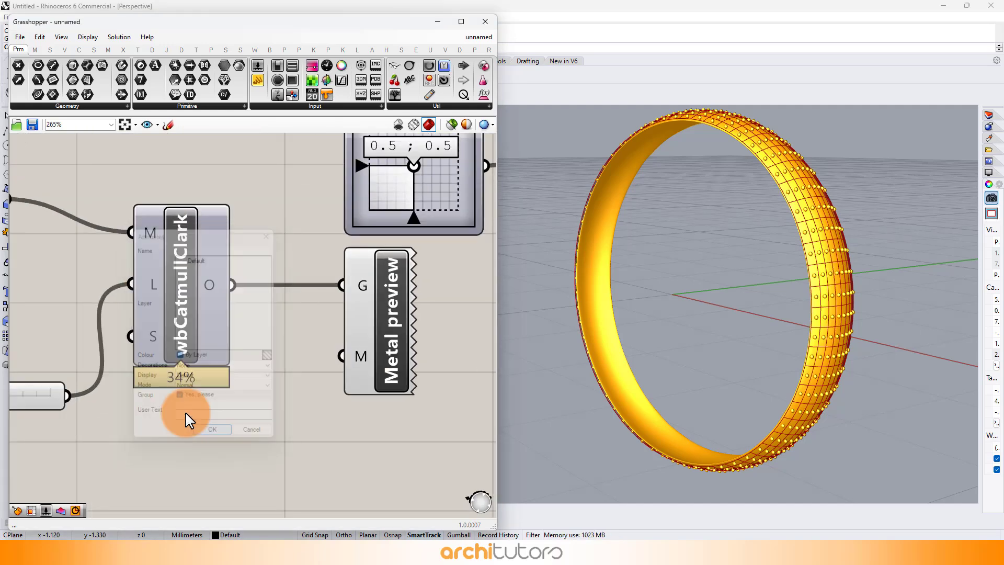
{"action": "scroll", "coordinate": [177, 268], "scroll_direction": "down", "scroll_amount": 3}
{"action": "right_click_drag", "start_coordinate": [146, 265], "coordinate": [255, 251]}
{"action": "scroll", "coordinate": [206, 188], "scroll_direction": "up", "scroll_amount": 2}
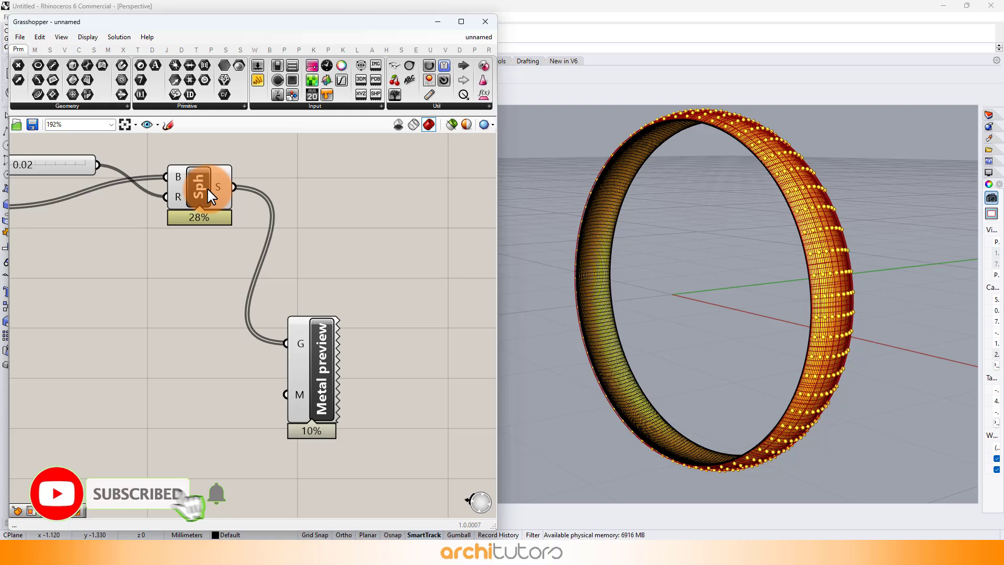
{"action": "right_click", "coordinate": [204, 190]}
{"action": "left_click", "coordinate": [226, 233]}
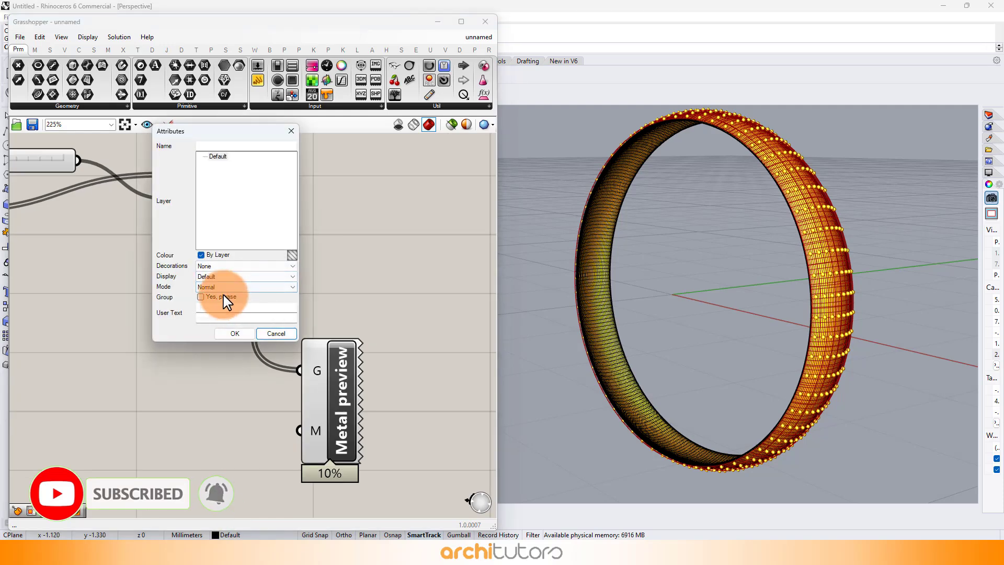
{"action": "left_click", "coordinate": [235, 333]}
Delete the spheres' Metal preview and one other component
{"action": "left_click", "coordinate": [332, 370]}
{"action": "key", "text": "Delete"}
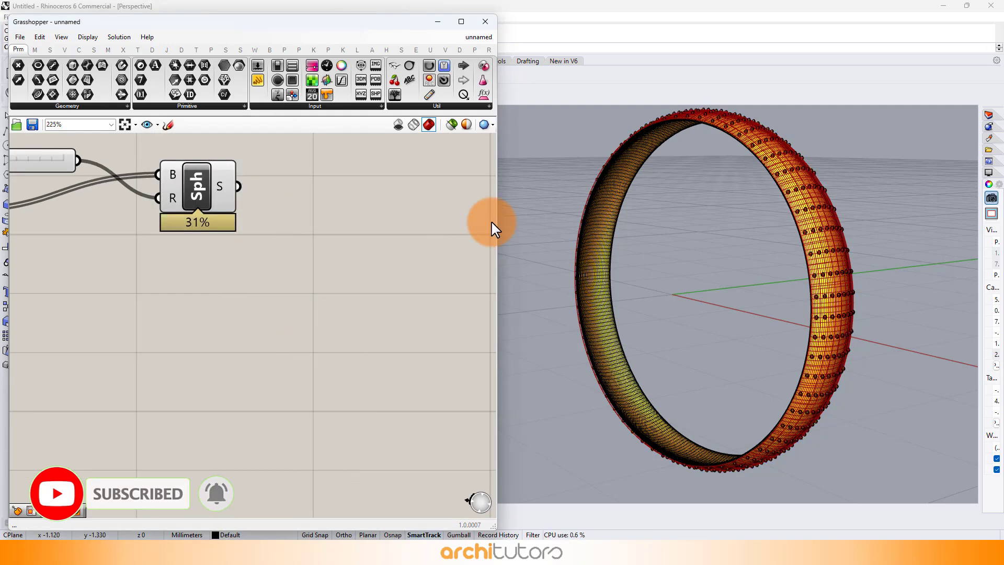
{"action": "scroll", "coordinate": [494, 225], "scroll_direction": "down", "scroll_amount": 3}
{"action": "right_click_drag", "start_coordinate": [158, 253], "coordinate": [235, 255]}
{"action": "left_click", "coordinate": [151, 389]}
{"action": "key", "text": "Delete"}
{"action": "scroll", "coordinate": [416, 216], "scroll_direction": "down", "scroll_amount": 3}
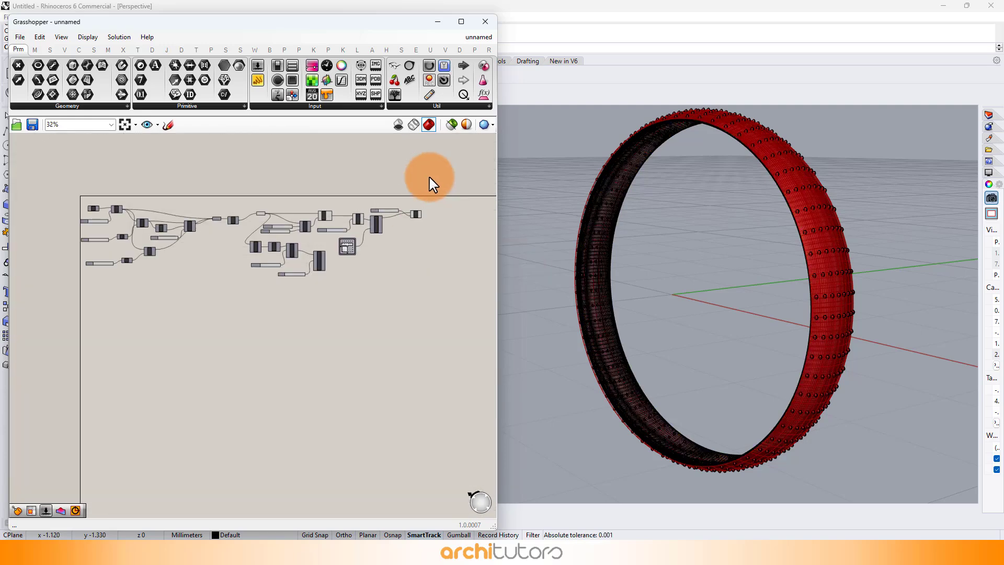
Select every component and disable their previews from the radial menu
{"action": "left_click_drag", "start_coordinate": [430, 176], "coordinate": [51, 333]}
{"action": "middle_click", "coordinate": [166, 299]}
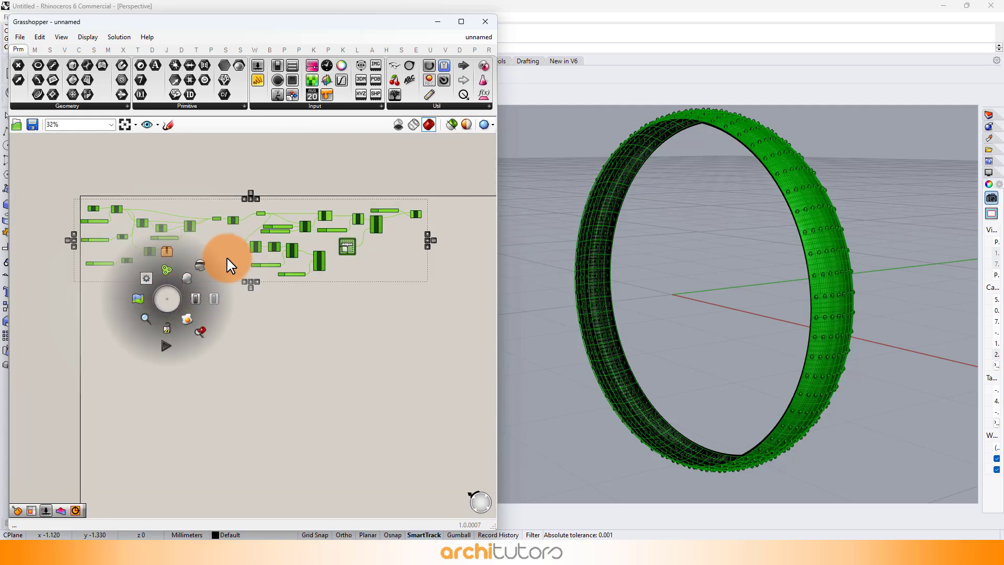
{"action": "left_click", "coordinate": [199, 263]}
Set Rhino's Perspective view to Rendered and orbit to the ring's beaded face
{"action": "left_click", "coordinate": [437, 22]}
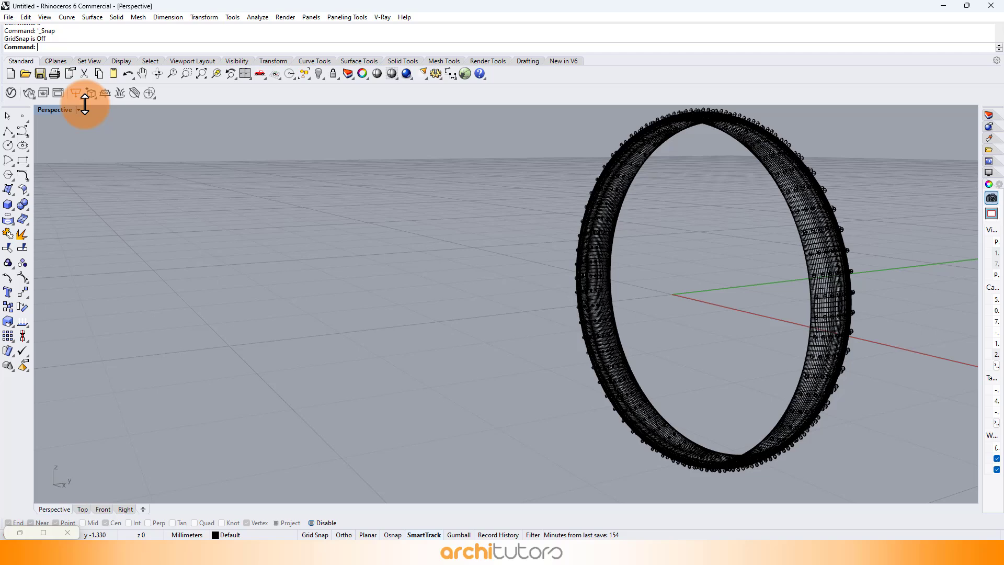
{"action": "left_click", "coordinate": [78, 109]}
{"action": "left_click", "coordinate": [79, 161]}
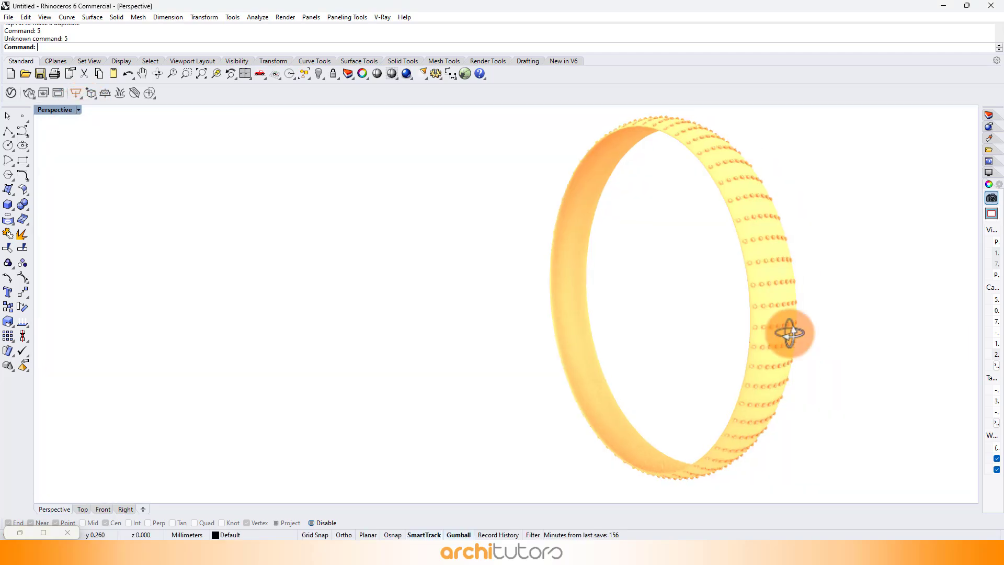
{"action": "right_click_drag", "start_coordinate": [790, 333], "coordinate": [782, 339]}
{"action": "scroll", "coordinate": [585, 273], "scroll_direction": "up", "scroll_amount": 3}
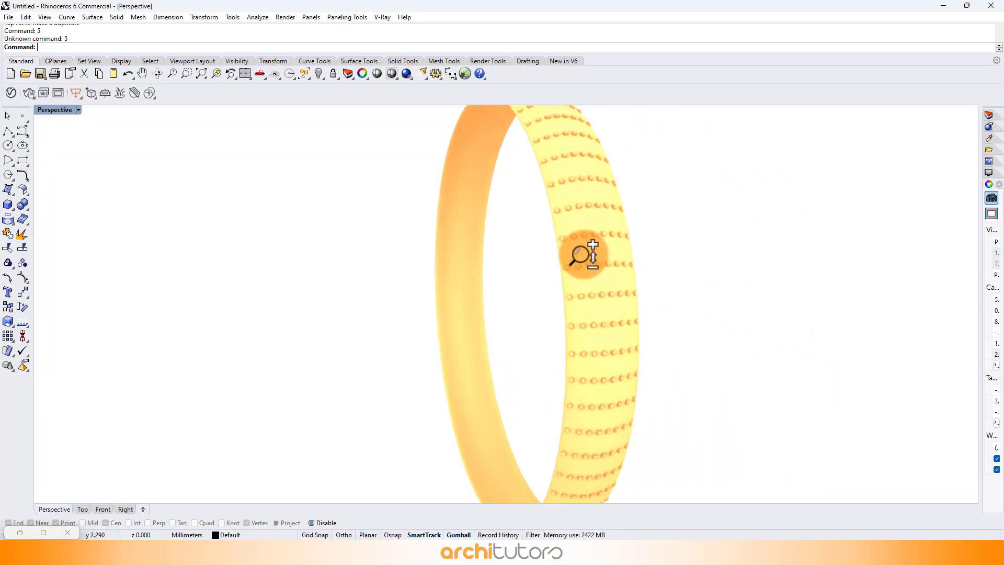